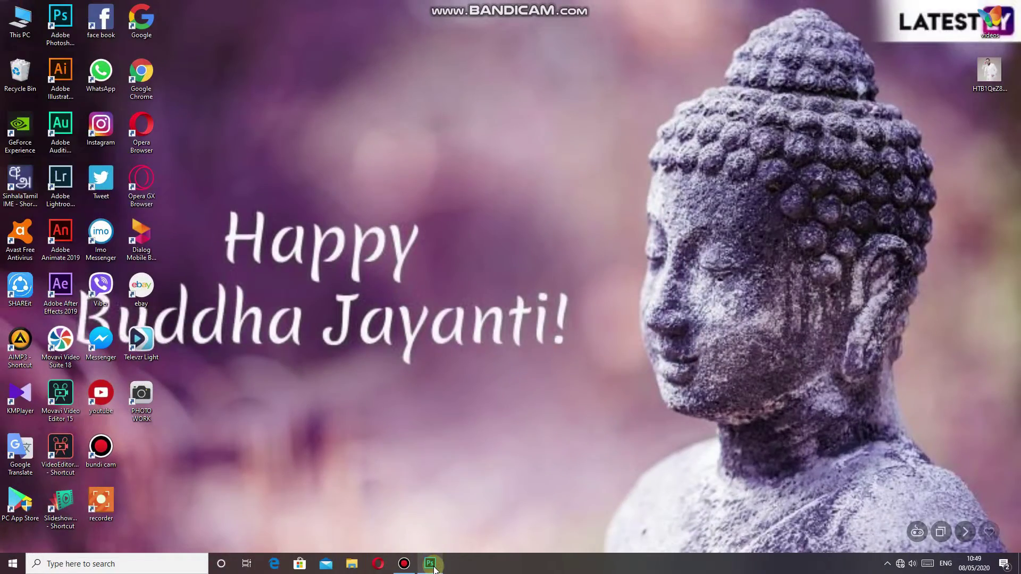
- Restore the Photoshop window from the taskbar to show its Get Started screen
{"action": "left_click", "coordinate": [431, 562]}
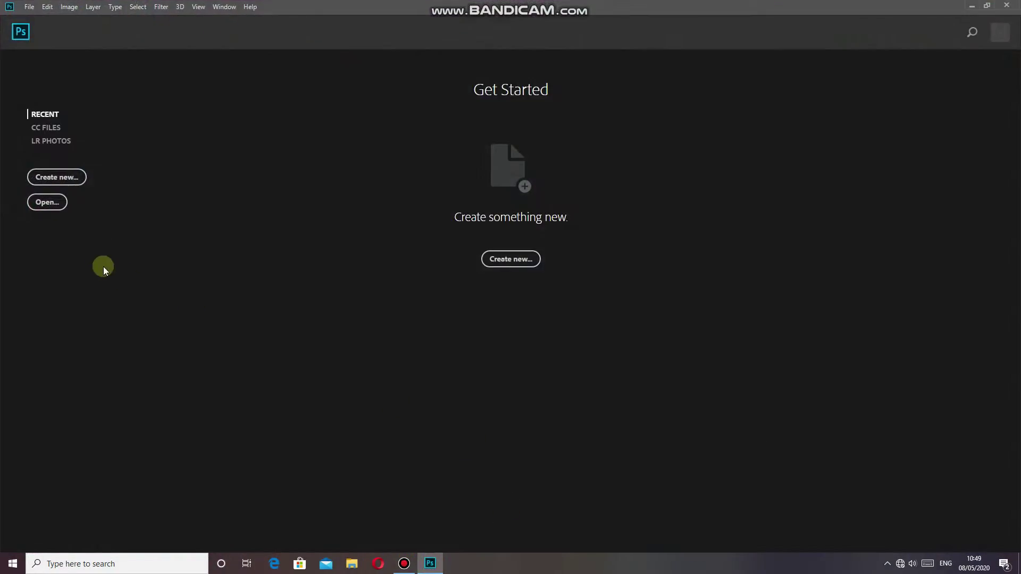
- Open the white-suit photo from the Desktop as a new document
{"action": "left_click", "coordinate": [52, 206]}
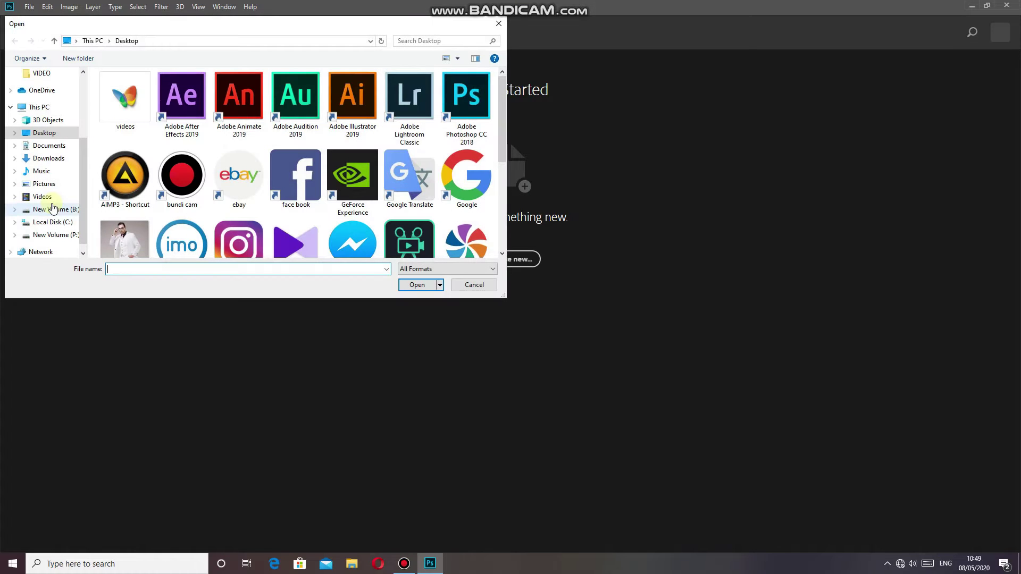
{"action": "scroll", "coordinate": [125, 212], "scroll_direction": "down", "scroll_amount": 1}
{"action": "left_click", "coordinate": [124, 213]}
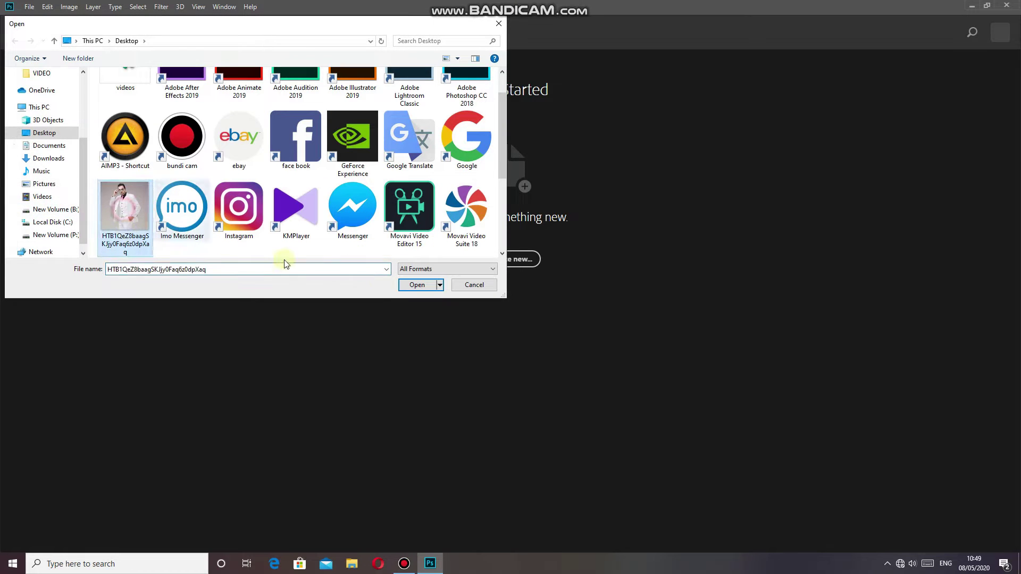
{"action": "left_click", "coordinate": [422, 285]}
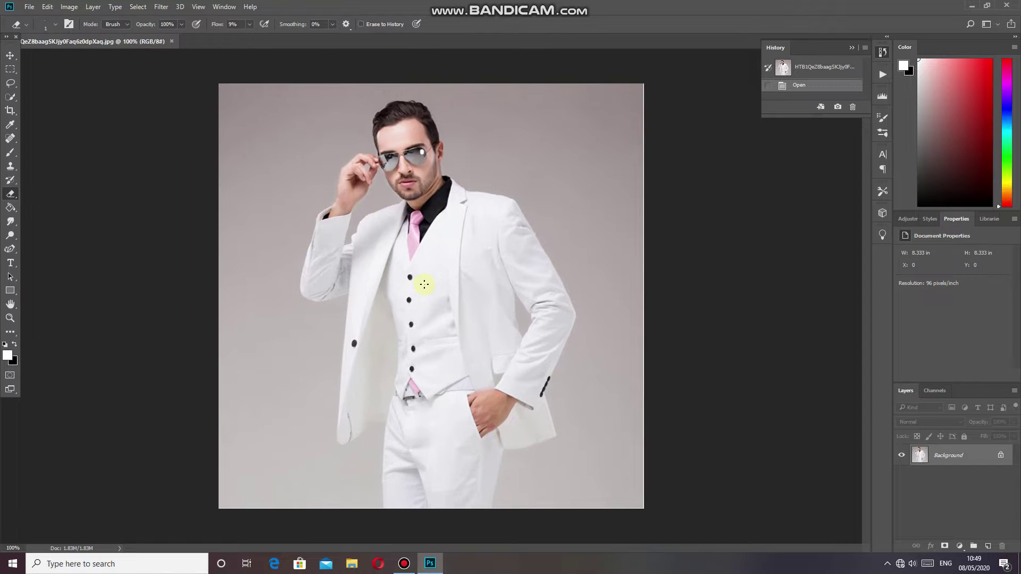
- With the Pen tool, zoom in and place anchors from the collar along the shoulder
{"action": "scroll", "coordinate": [424, 285], "scroll_direction": "up", "scroll_amount": 1}
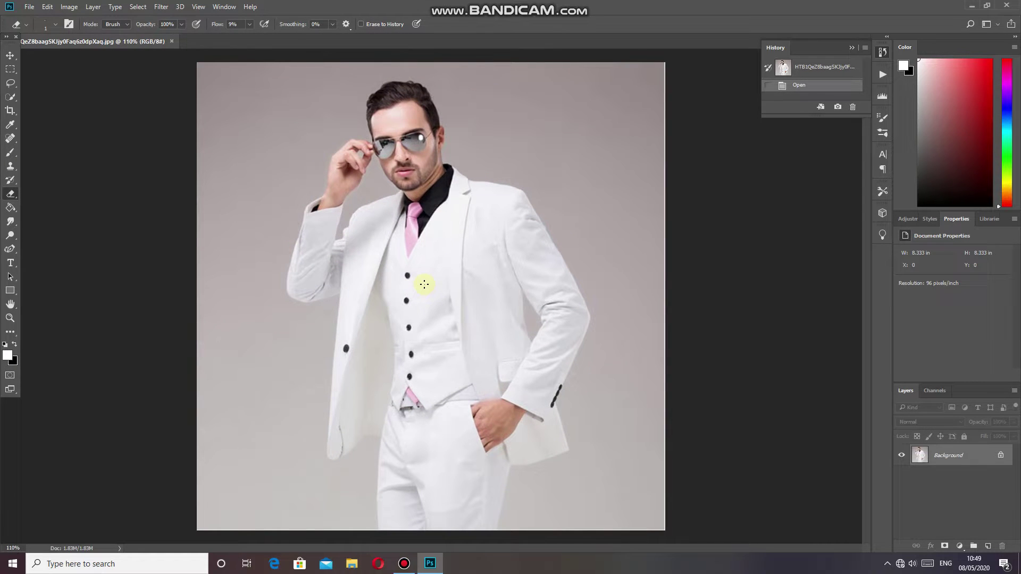
{"action": "left_click", "coordinate": [11, 250]}
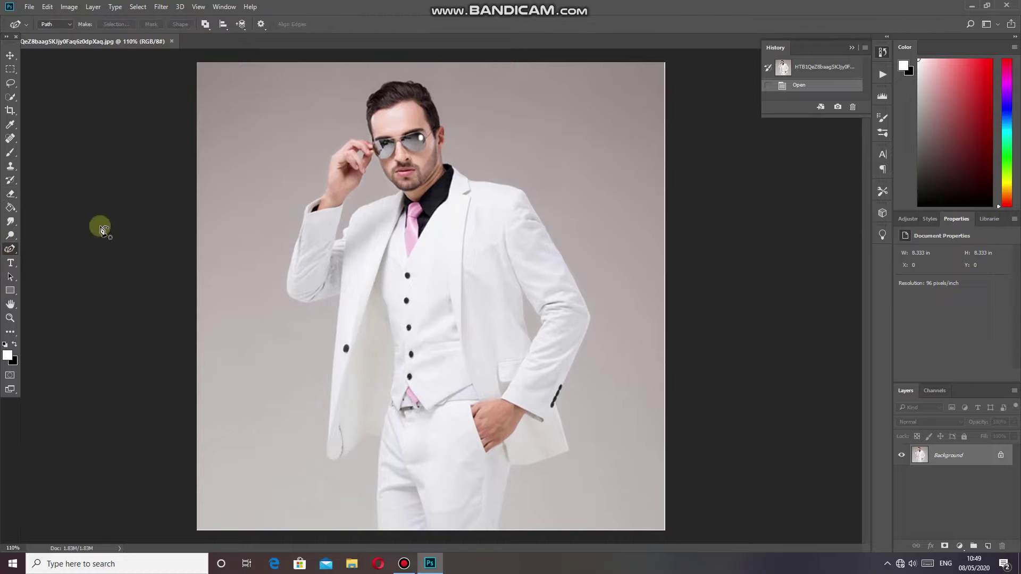
{"action": "scroll", "coordinate": [396, 195], "scroll_direction": "up", "scroll_amount": 3}
{"action": "scroll", "coordinate": [392, 189], "scroll_direction": "up", "scroll_amount": 3}
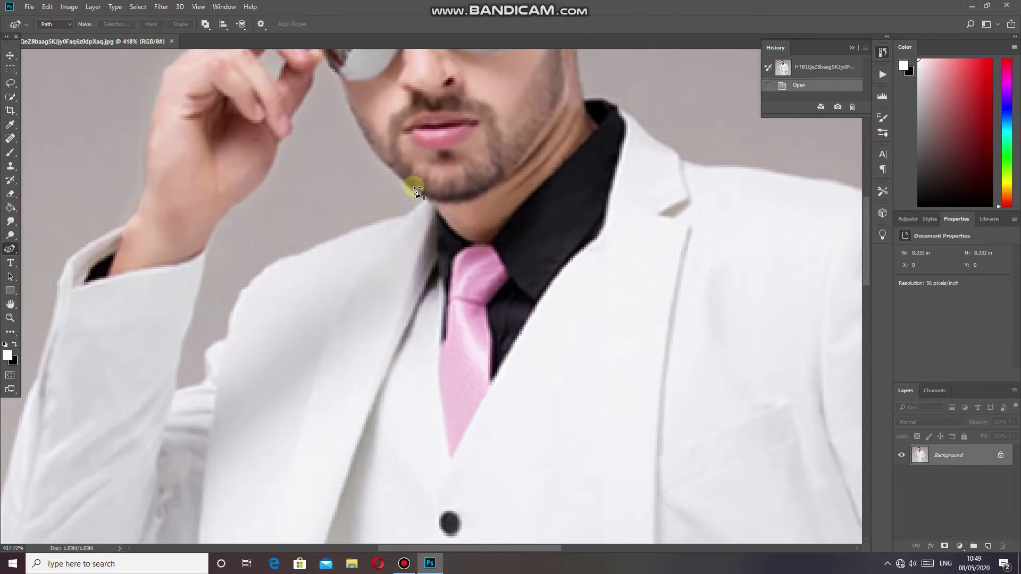
{"action": "scroll", "coordinate": [410, 183], "scroll_direction": "up", "scroll_amount": 1}
{"action": "scroll", "coordinate": [426, 206], "scroll_direction": "up", "scroll_amount": 2}
{"action": "left_click", "coordinate": [421, 198]}
{"action": "left_click", "coordinate": [403, 220]}
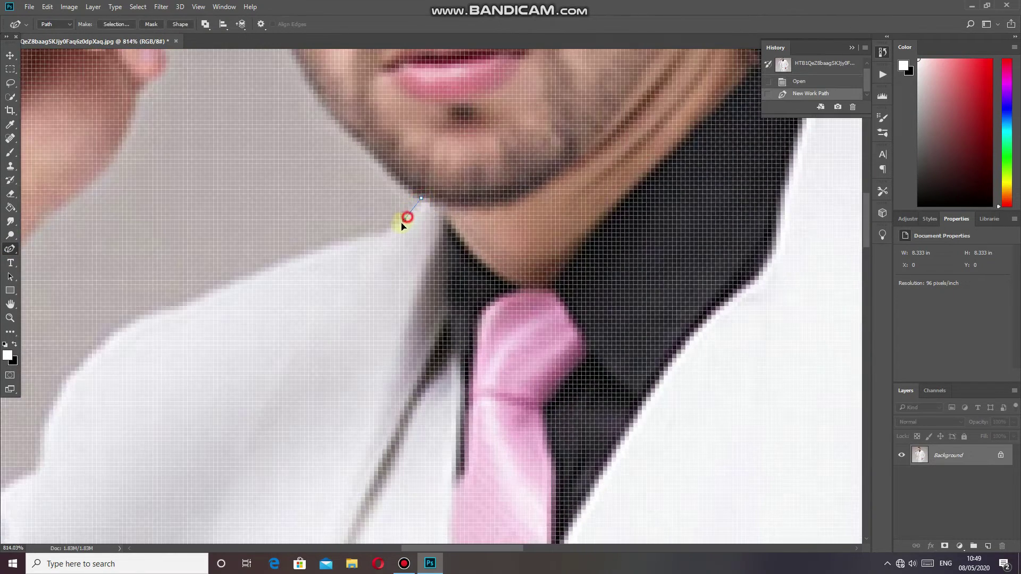
{"action": "left_click", "coordinate": [377, 231]}
{"action": "left_click", "coordinate": [308, 246]}
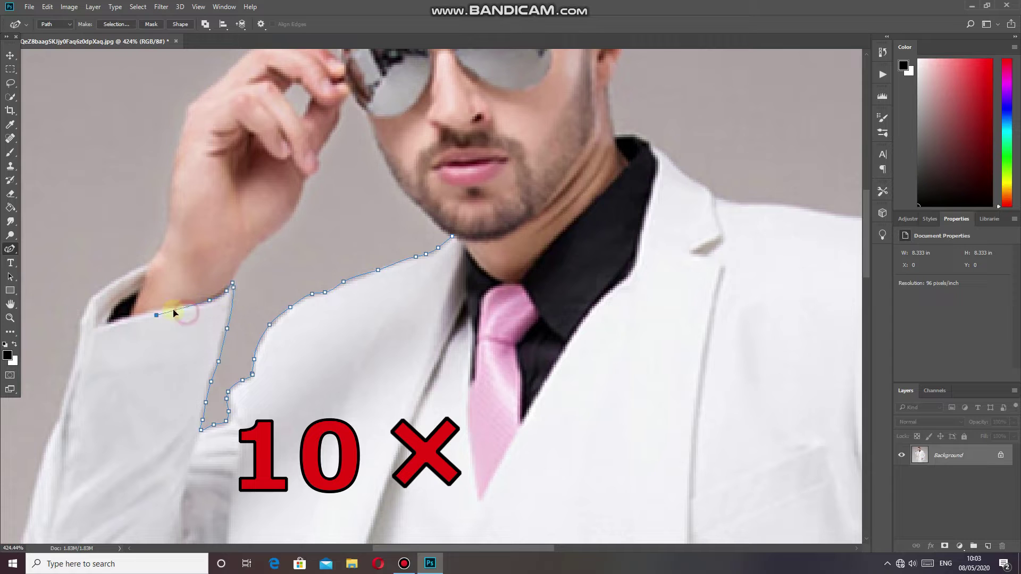
- Undo a misplaced anchor, then trace the raised sleeve cuff, sleeve edge and trouser edge
{"action": "key", "text": "ctrl+z"}
{"action": "left_click", "coordinate": [195, 304]}
{"action": "left_click", "coordinate": [178, 305]}
{"action": "left_click", "coordinate": [162, 307]}
{"action": "left_click", "coordinate": [125, 318]}
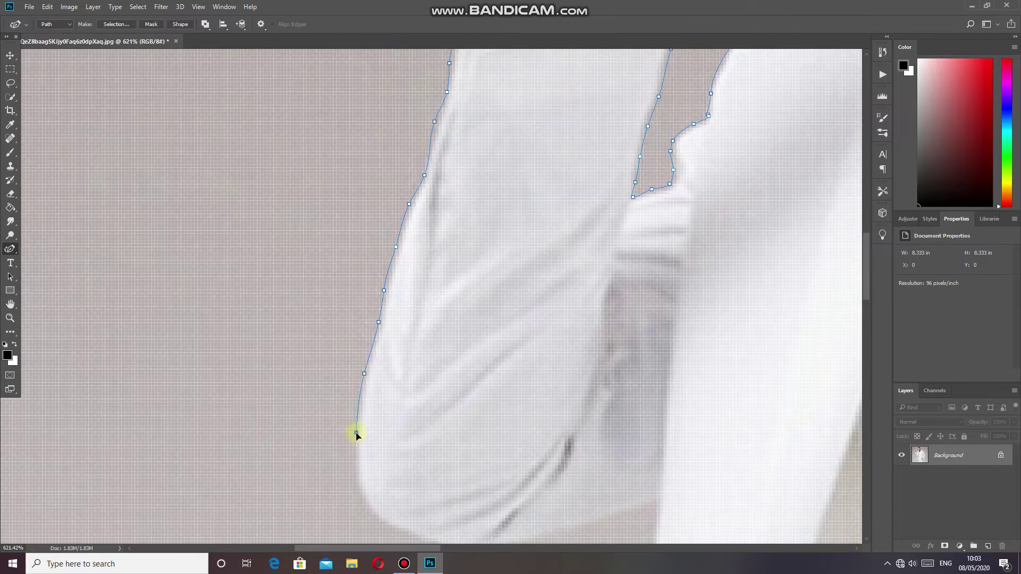
{"action": "left_click", "coordinate": [270, 371]}
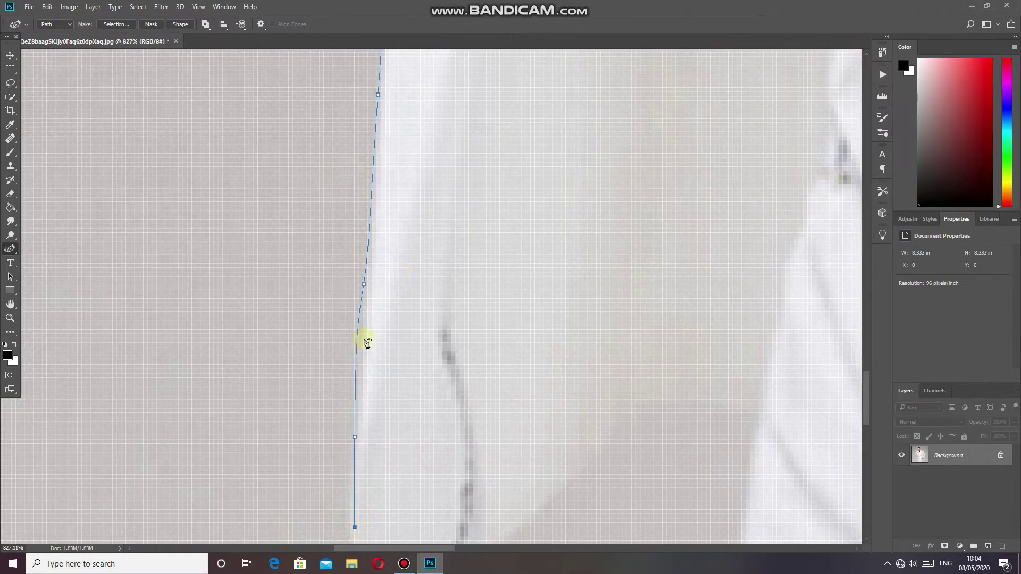
{"action": "left_click", "coordinate": [280, 322]}
{"action": "left_click", "coordinate": [550, 202]}
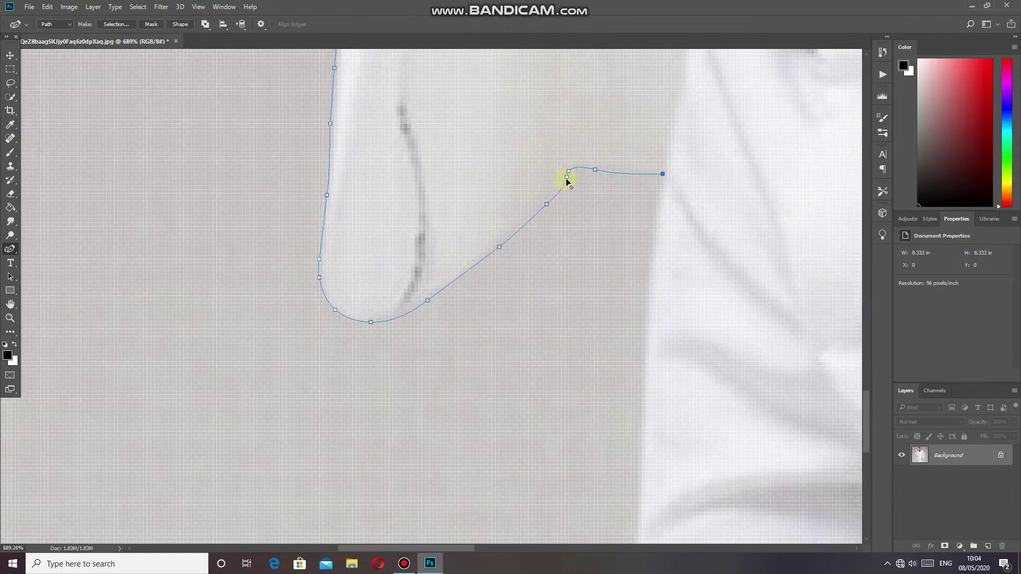
{"action": "left_click", "coordinate": [617, 266]}
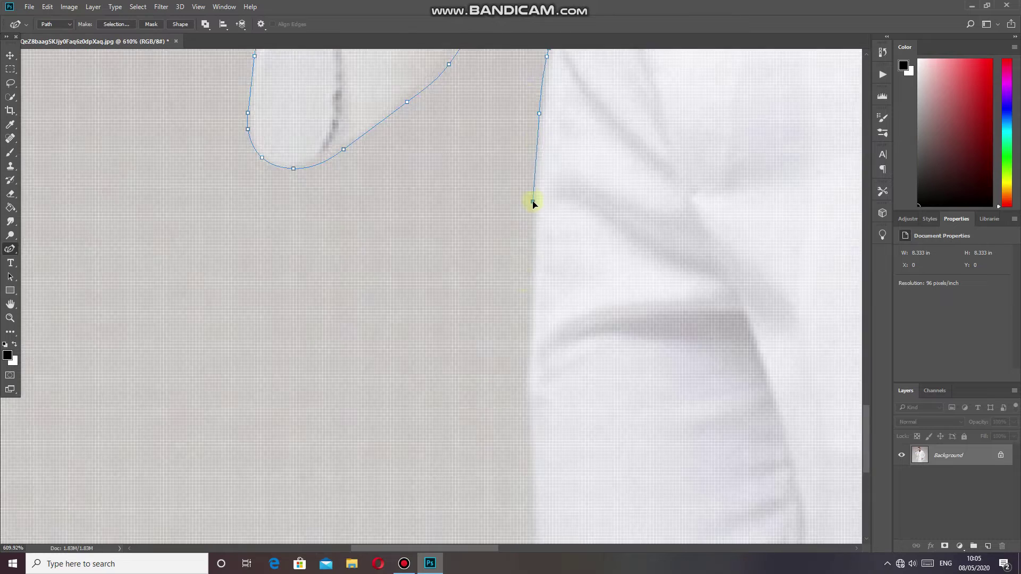
{"action": "left_click", "coordinate": [532, 529]}
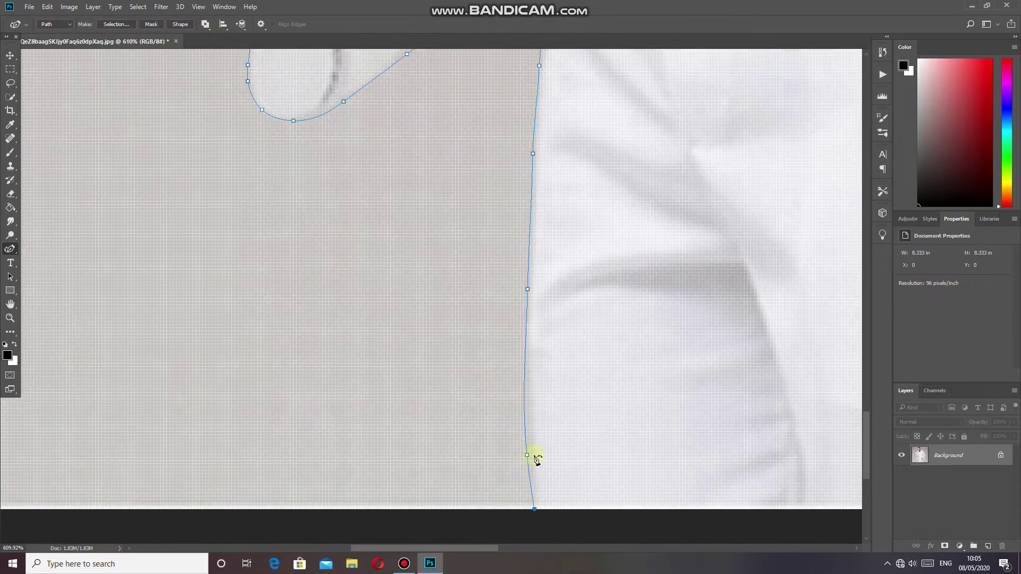
{"action": "left_click", "coordinate": [595, 321]}
- Continue the path up the suit's right side and cuff, ending with a curved sleeve anchor
{"action": "scroll", "coordinate": [581, 315], "scroll_direction": "up", "scroll_amount": 3}
{"action": "left_click", "coordinate": [641, 171]}
{"action": "left_click", "coordinate": [668, 91]}
{"action": "left_click", "coordinate": [695, 341]}
{"action": "left_click", "coordinate": [666, 217]}
{"action": "scroll", "coordinate": [636, 201], "scroll_direction": "up", "scroll_amount": 2}
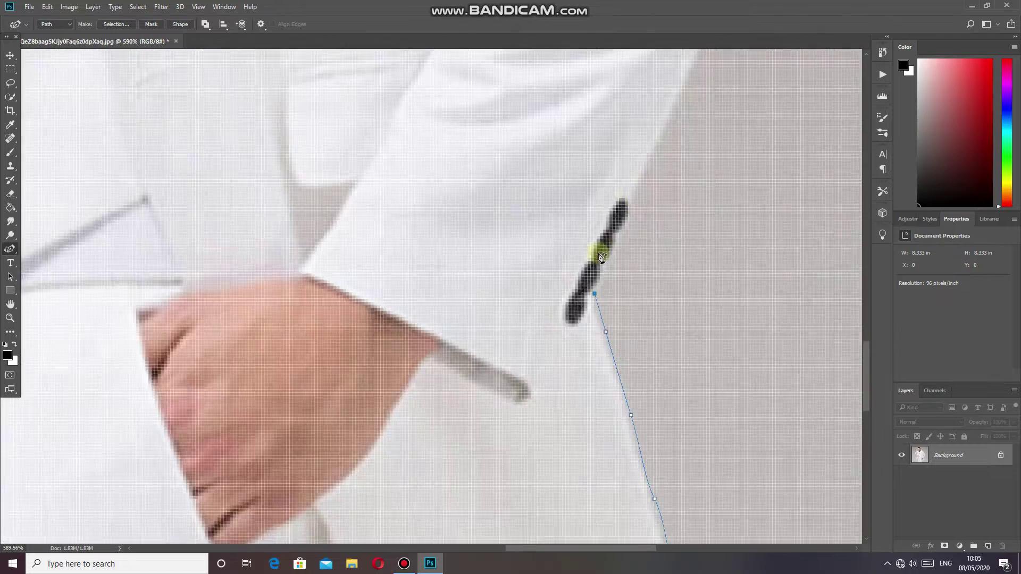
{"action": "left_click", "coordinate": [596, 297]}
{"action": "left_click", "coordinate": [616, 258]}
{"action": "left_click", "coordinate": [641, 198]}
{"action": "left_click", "coordinate": [643, 179]}
{"action": "left_click_drag", "start_coordinate": [643, 181], "coordinate": [611, 317]}
{"action": "scroll", "coordinate": [611, 317], "scroll_direction": "up", "scroll_amount": 3}
- Extend the path up the sleeve edge and along the shoulder
{"action": "left_click", "coordinate": [649, 175]}
{"action": "left_click", "coordinate": [666, 216]}
{"action": "scroll", "coordinate": [654, 239], "scroll_direction": "down", "scroll_amount": 5}
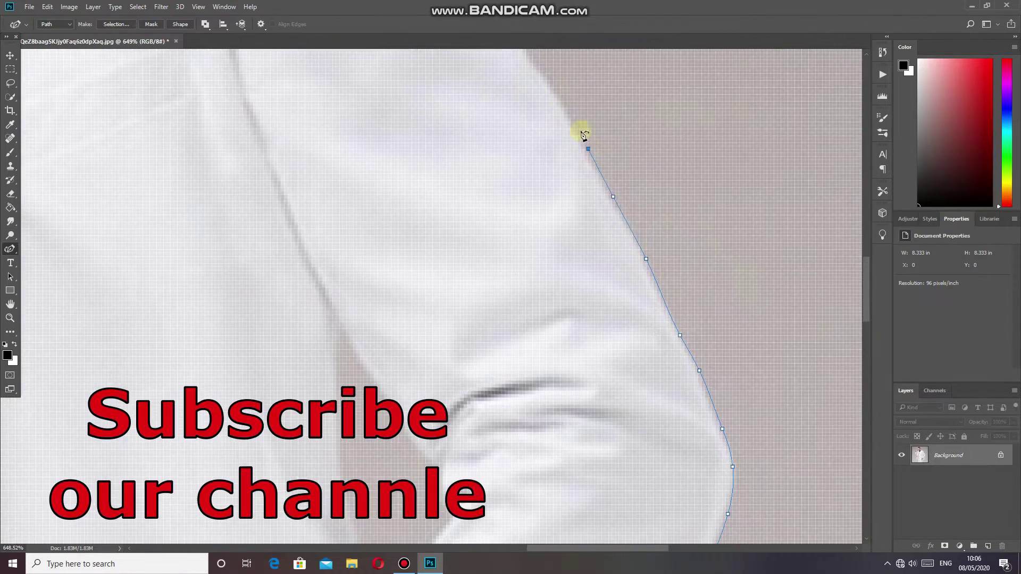
{"action": "scroll", "coordinate": [589, 231], "scroll_direction": "up", "scroll_amount": 5}
{"action": "scroll", "coordinate": [515, 113], "scroll_direction": "down", "scroll_amount": 5}
{"action": "scroll", "coordinate": [554, 200], "scroll_direction": "up", "scroll_amount": 5}
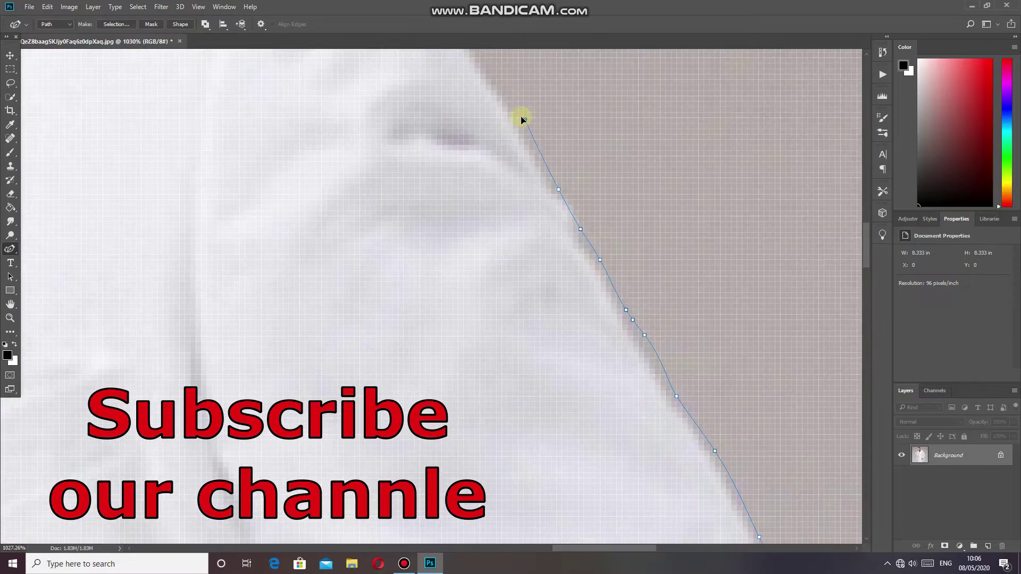
{"action": "scroll", "coordinate": [513, 56], "scroll_direction": "down", "scroll_amount": 1}
{"action": "scroll", "coordinate": [513, 56], "scroll_direction": "up", "scroll_amount": 3}
{"action": "left_click", "coordinate": [465, 274]}
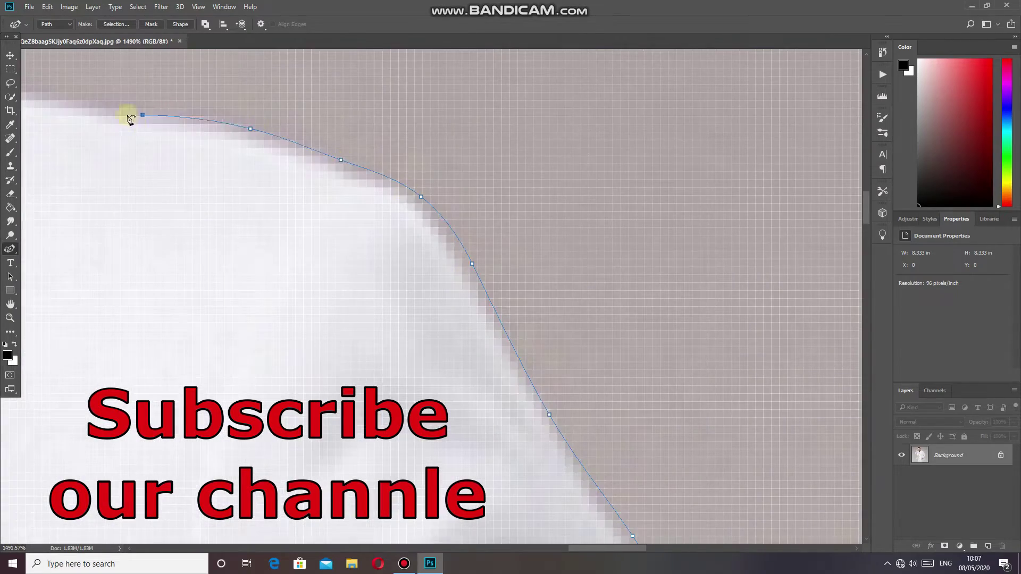
{"action": "scroll", "coordinate": [130, 113], "scroll_direction": "up", "scroll_amount": 2}
{"action": "scroll", "coordinate": [46, 119], "scroll_direction": "up", "scroll_amount": 3}
{"action": "left_click", "coordinate": [475, 278]}
{"action": "scroll", "coordinate": [442, 255], "scroll_direction": "down", "scroll_amount": 2}
{"action": "scroll", "coordinate": [294, 205], "scroll_direction": "up", "scroll_amount": 3}
- Trace the collar top and both collar edges, bending the path around the collar curve
{"action": "left_click", "coordinate": [278, 193]}
{"action": "left_click", "coordinate": [319, 210]}
{"action": "left_click", "coordinate": [401, 236]}
{"action": "left_click", "coordinate": [417, 262]}
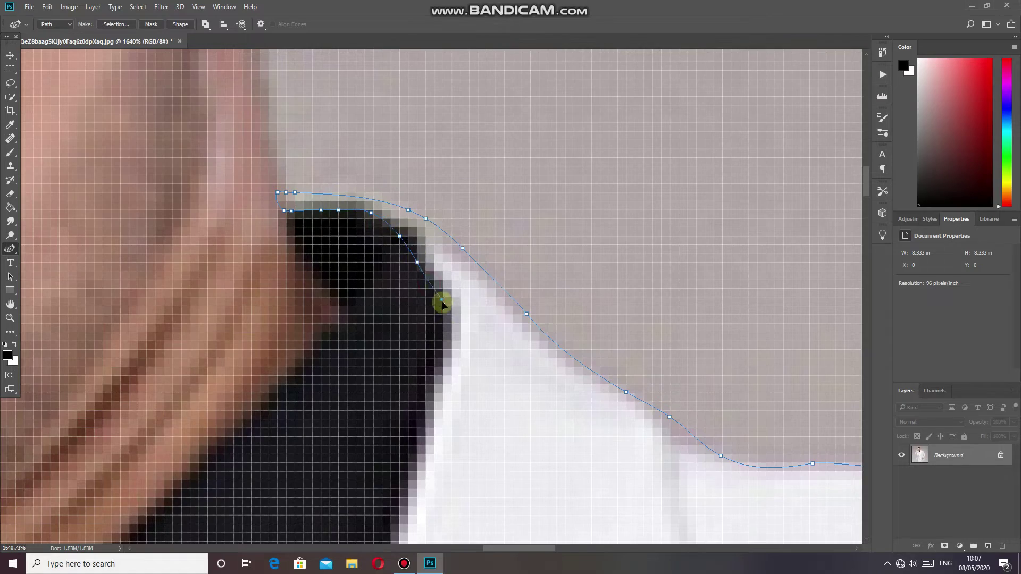
{"action": "left_click", "coordinate": [444, 304]}
{"action": "left_click", "coordinate": [441, 352]}
{"action": "scroll", "coordinate": [421, 372], "scroll_direction": "down", "scroll_amount": 2}
{"action": "scroll", "coordinate": [414, 404], "scroll_direction": "down", "scroll_amount": 2}
{"action": "scroll", "coordinate": [424, 371], "scroll_direction": "up", "scroll_amount": 2}
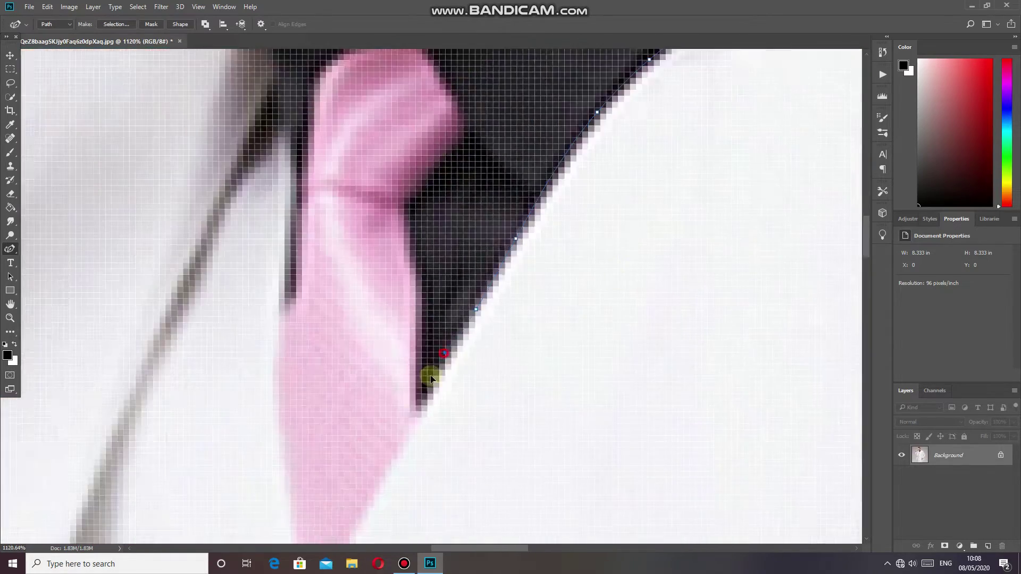
{"action": "scroll", "coordinate": [592, 200], "scroll_direction": "down", "scroll_amount": 2}
{"action": "scroll", "coordinate": [743, 89], "scroll_direction": "up", "scroll_amount": 3}
{"action": "scroll", "coordinate": [744, 89], "scroll_direction": "down", "scroll_amount": 2}
{"action": "left_click", "coordinate": [686, 160]}
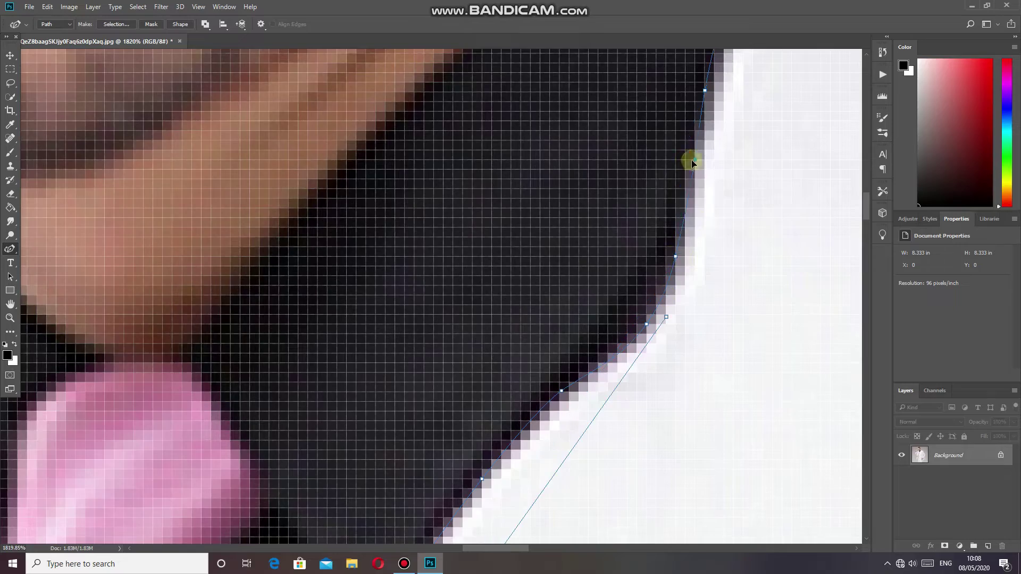
{"action": "scroll", "coordinate": [725, 69], "scroll_direction": "down", "scroll_amount": 3}
{"action": "scroll", "coordinate": [692, 184], "scroll_direction": "up", "scroll_amount": 3}
{"action": "scroll", "coordinate": [676, 346], "scroll_direction": "down", "scroll_amount": 4}
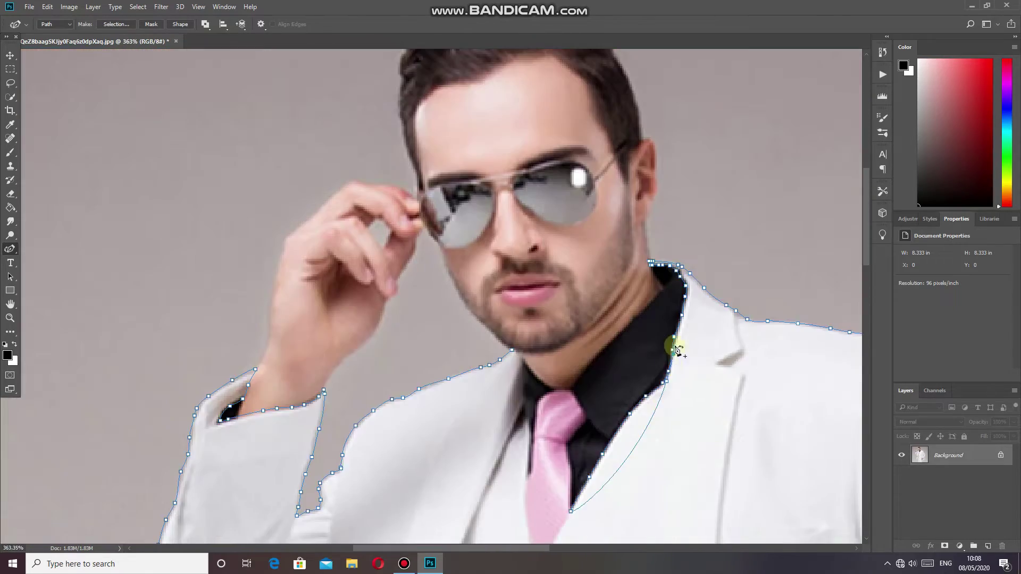
{"action": "left_click", "coordinate": [883, 51]}
{"action": "scroll", "coordinate": [654, 415], "scroll_direction": "up", "scroll_amount": 3}
{"action": "left_click_drag", "start_coordinate": [648, 428], "coordinate": [676, 444]}
{"action": "scroll", "coordinate": [647, 454], "scroll_direction": "down", "scroll_amount": 5}
- Outline the tie from its tip up the left edge to the collar, adding an extra collar anchor
{"action": "left_click", "coordinate": [574, 410]}
{"action": "left_click", "coordinate": [558, 292]}
{"action": "scroll", "coordinate": [561, 351], "scroll_direction": "up", "scroll_amount": 5}
{"action": "scroll", "coordinate": [547, 358], "scroll_direction": "down", "scroll_amount": 5}
{"action": "left_click", "coordinate": [499, 215]}
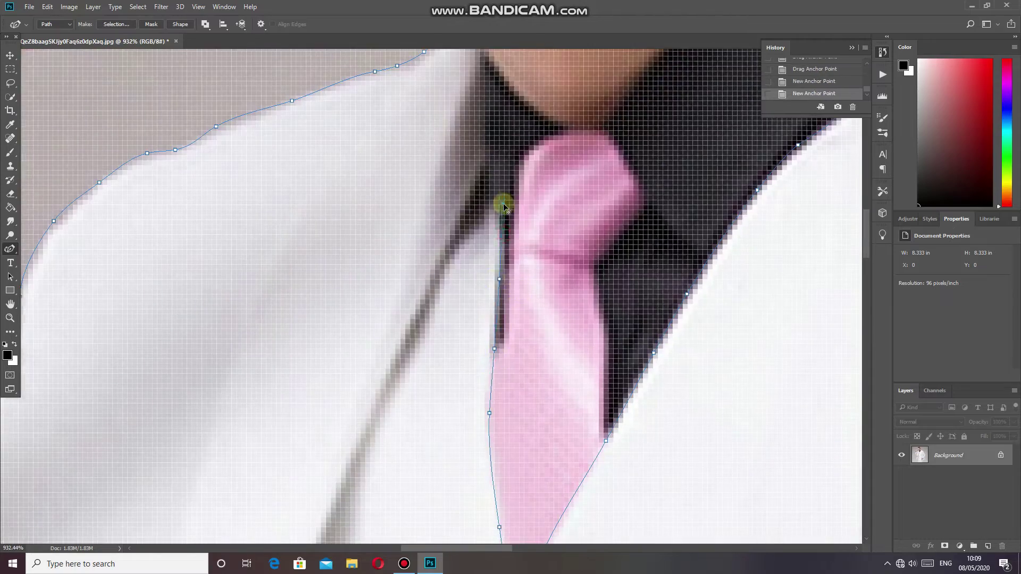
{"action": "scroll", "coordinate": [499, 234], "scroll_direction": "up", "scroll_amount": 4}
{"action": "left_click", "coordinate": [502, 205]}
{"action": "left_click", "coordinate": [503, 179]}
{"action": "left_click", "coordinate": [499, 142]}
{"action": "scroll", "coordinate": [627, 161], "scroll_direction": "down", "scroll_amount": 3}
{"action": "left_click", "coordinate": [628, 161]}
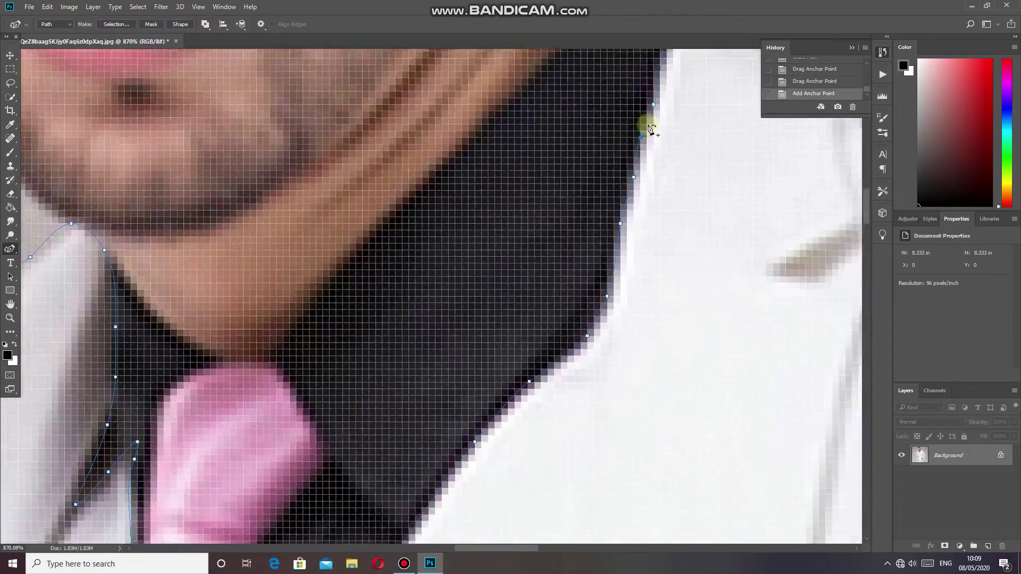
{"action": "scroll", "coordinate": [616, 415], "scroll_direction": "down", "scroll_amount": 5}
{"action": "scroll", "coordinate": [616, 416], "scroll_direction": "up", "scroll_amount": 2}
{"action": "scroll", "coordinate": [554, 314], "scroll_direction": "up", "scroll_amount": 3}
- Start a separate outline around the pocketed hand, placing anchors along its edge and wrist
{"action": "left_click", "coordinate": [633, 363]}
{"action": "left_click", "coordinate": [732, 212]}
{"action": "key", "text": "ctrl+z"}
{"action": "scroll", "coordinate": [522, 443], "scroll_direction": "down", "scroll_amount": 5}
{"action": "scroll", "coordinate": [433, 399], "scroll_direction": "up", "scroll_amount": 4}
{"action": "left_click", "coordinate": [353, 404]}
{"action": "left_click", "coordinate": [309, 427]}
{"action": "left_click", "coordinate": [291, 453]}
{"action": "left_click_drag", "start_coordinate": [292, 446], "coordinate": [297, 431]}
{"action": "scroll", "coordinate": [296, 431], "scroll_direction": "down", "scroll_amount": 5}
{"action": "scroll", "coordinate": [345, 502], "scroll_direction": "up", "scroll_amount": 5}
{"action": "scroll", "coordinate": [269, 313], "scroll_direction": "down", "scroll_amount": 2}
- Trace the hand's lower and right edges, close the hand outline, and fit the photo in view
{"action": "left_click", "coordinate": [307, 375]}
{"action": "left_click", "coordinate": [329, 478]}
{"action": "scroll", "coordinate": [293, 374], "scroll_direction": "up", "scroll_amount": 3}
{"action": "left_click", "coordinate": [331, 467]}
{"action": "left_click", "coordinate": [383, 420]}
{"action": "left_click", "coordinate": [497, 348]}
{"action": "left_click", "coordinate": [570, 255]}
{"action": "left_click", "coordinate": [626, 164]}
{"action": "scroll", "coordinate": [634, 151], "scroll_direction": "up", "scroll_amount": 1}
{"action": "left_click_drag", "start_coordinate": [483, 93], "coordinate": [661, 176]}
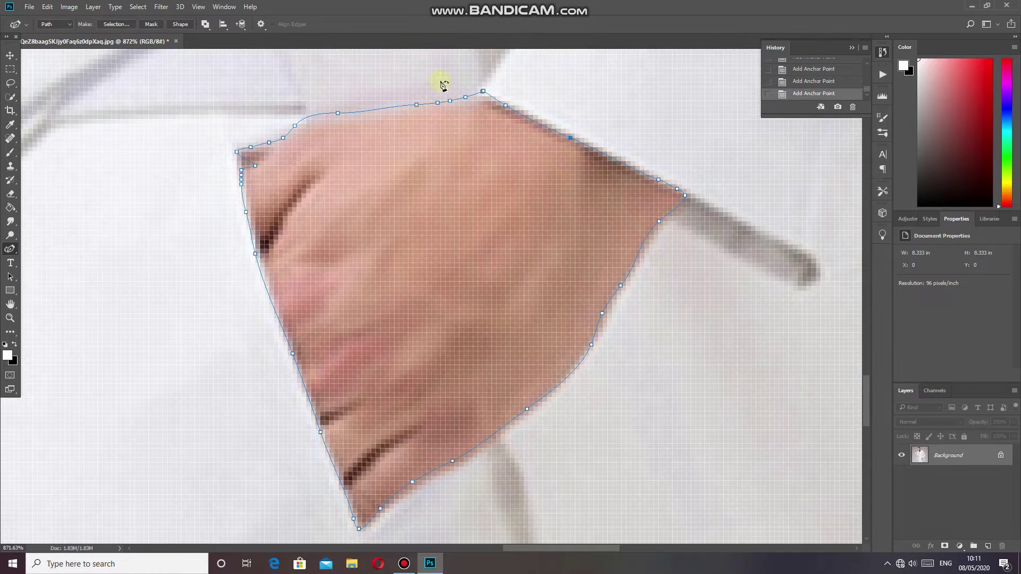
{"action": "scroll", "coordinate": [244, 147], "scroll_direction": "up", "scroll_amount": 2}
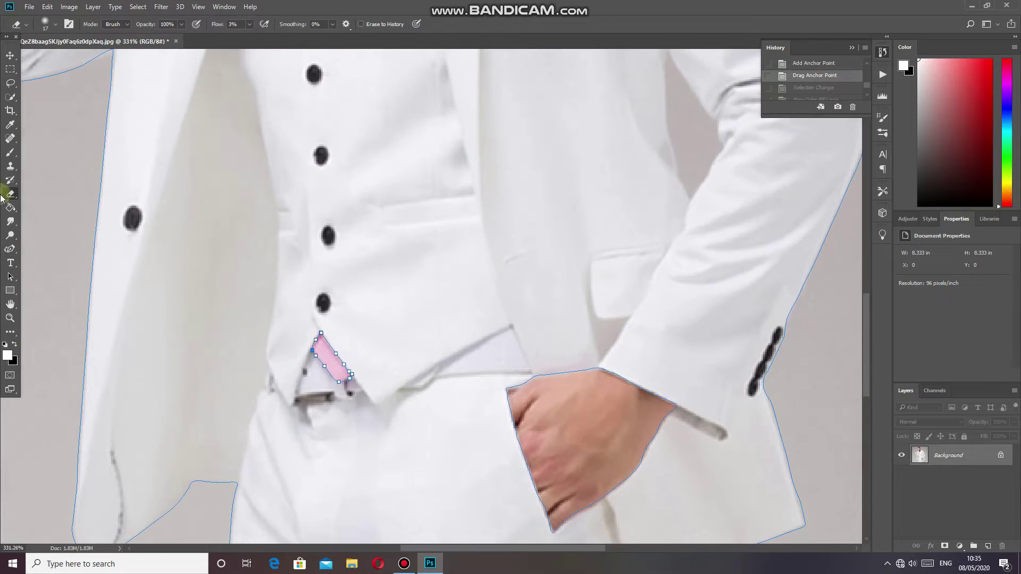
{"action": "key", "text": "p"}
{"action": "scroll", "coordinate": [201, 289], "scroll_direction": "down", "scroll_amount": 5}
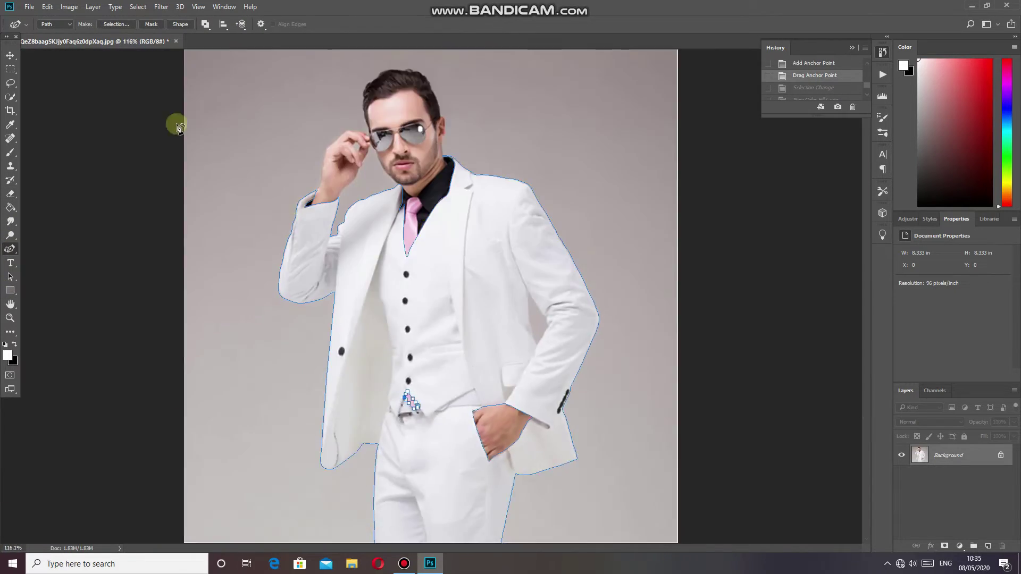
- Adjust path anchors onto the belt, collar, lapel and left jacket edges
{"action": "scroll", "coordinate": [262, 198], "scroll_direction": "up", "scroll_amount": 6}
{"action": "left_click_drag", "start_coordinate": [277, 293], "coordinate": [276, 297]}
{"action": "left_click_drag", "start_coordinate": [564, 108], "coordinate": [564, 110]}
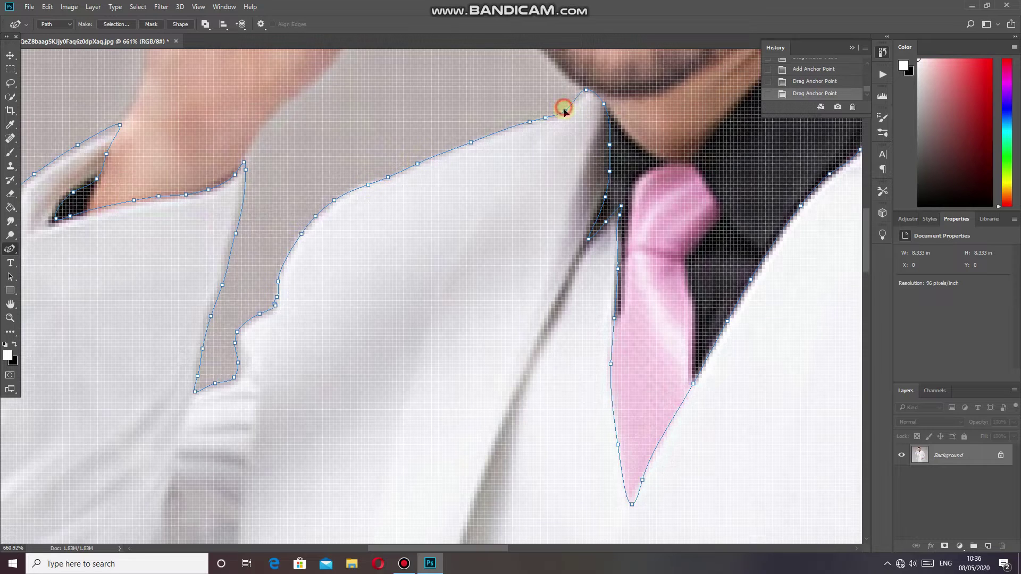
{"action": "left_click_drag", "start_coordinate": [244, 186], "coordinate": [242, 177]}
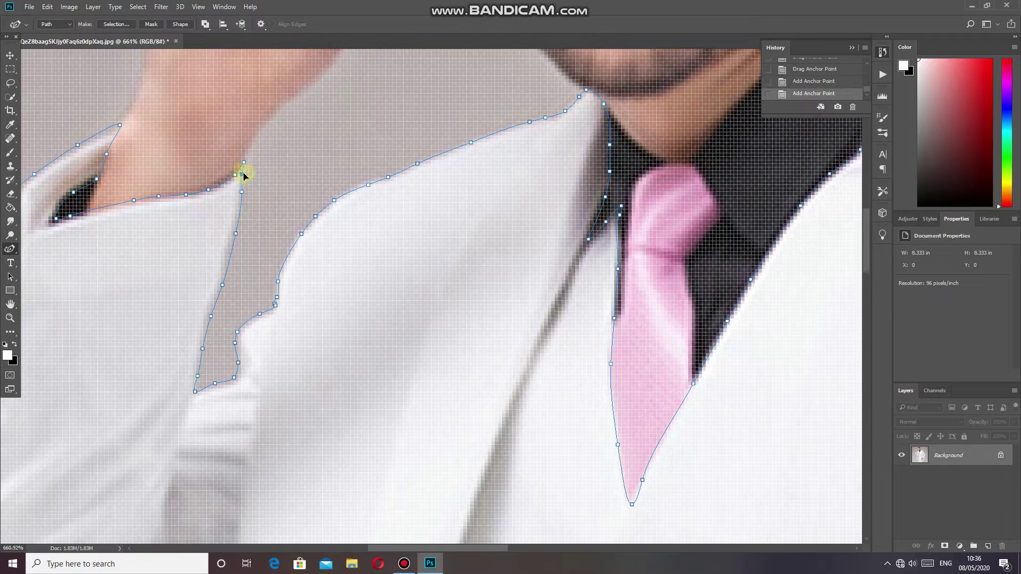
{"action": "left_click_drag", "start_coordinate": [231, 244], "coordinate": [231, 247]}
{"action": "left_click_drag", "start_coordinate": [217, 290], "coordinate": [218, 297]}
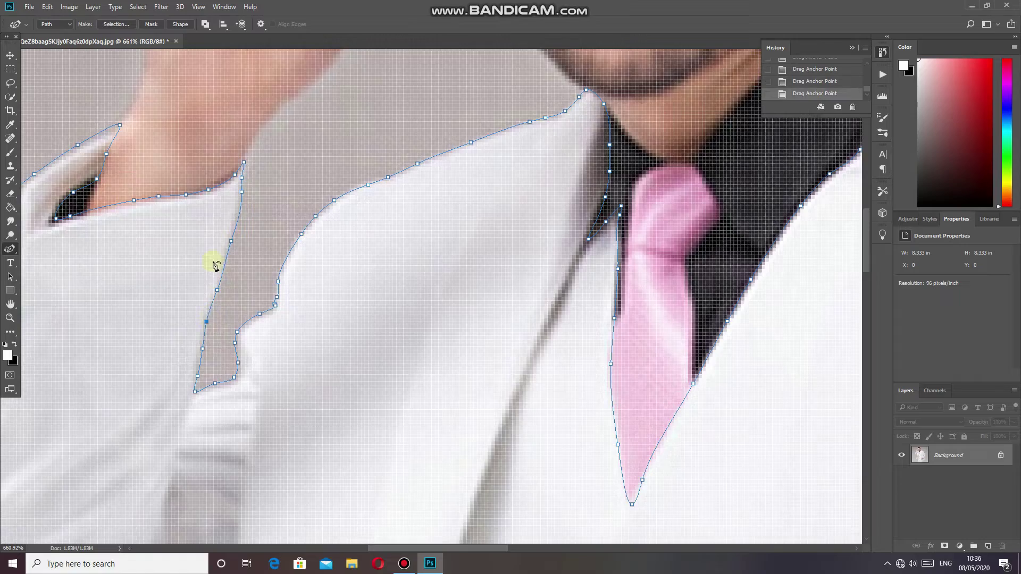
- Move path anchors onto the upper-left shoulder edge and the pocket edge
{"action": "scroll", "coordinate": [210, 267], "scroll_direction": "up", "scroll_amount": 3}
{"action": "scroll", "coordinate": [107, 223], "scroll_direction": "down", "scroll_amount": 1}
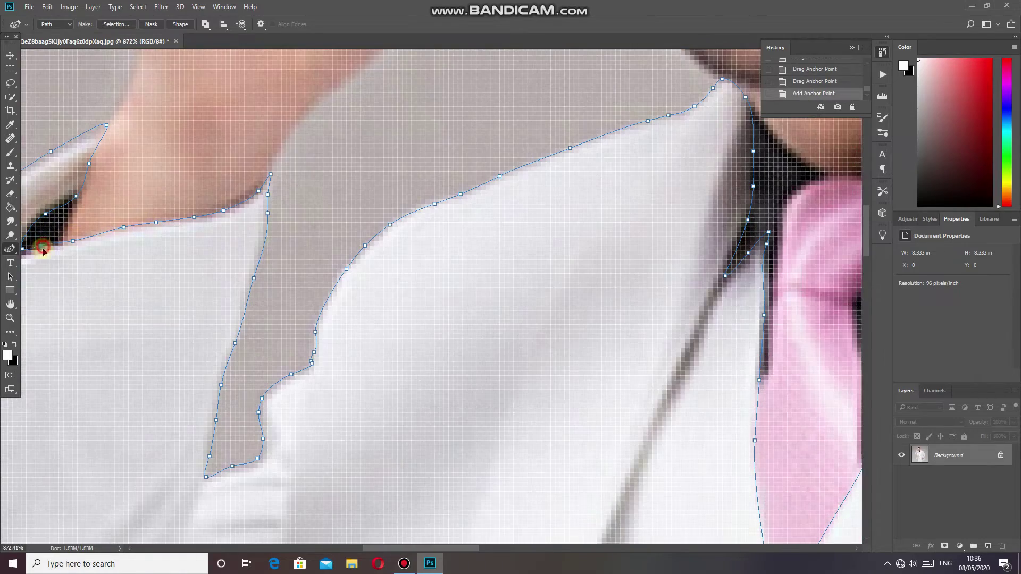
{"action": "scroll", "coordinate": [87, 160], "scroll_direction": "up", "scroll_amount": 1}
{"action": "left_click_drag", "start_coordinate": [75, 147], "coordinate": [46, 171]}
{"action": "scroll", "coordinate": [46, 170], "scroll_direction": "down", "scroll_amount": 2}
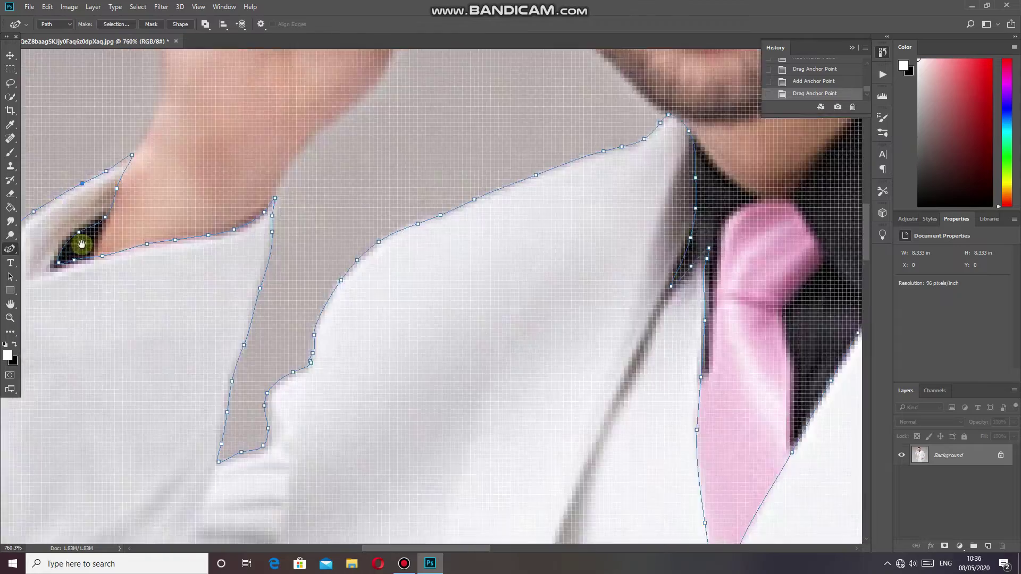
{"action": "scroll", "coordinate": [56, 213], "scroll_direction": "up", "scroll_amount": 1}
{"action": "left_click_drag", "start_coordinate": [310, 151], "coordinate": [285, 178]}
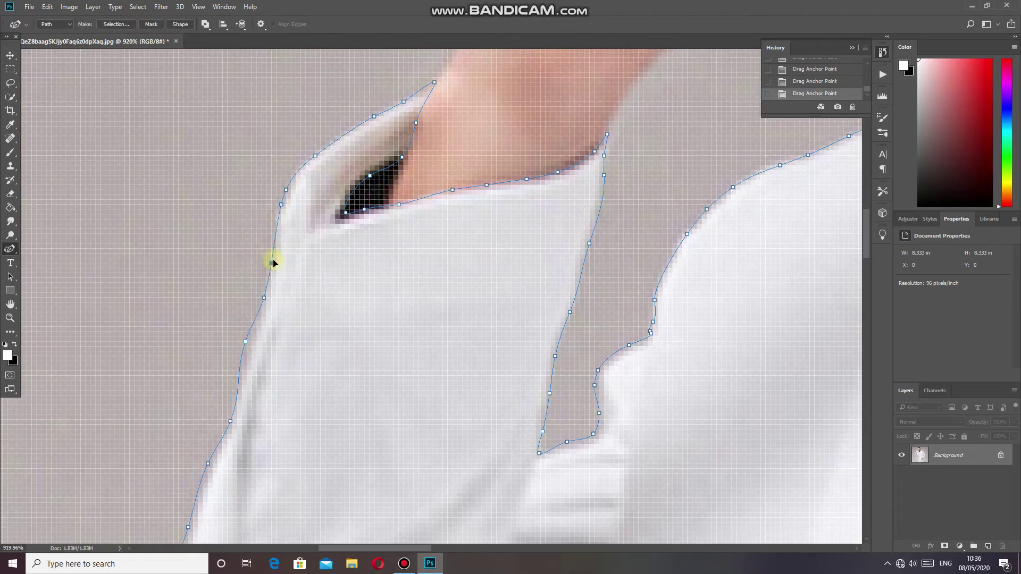
- Add and drag anchors so the path hugs the hand in the pocket
{"action": "scroll", "coordinate": [251, 355], "scroll_direction": "down", "scroll_amount": 3}
{"action": "scroll", "coordinate": [251, 356], "scroll_direction": "left", "scroll_amount": 2}
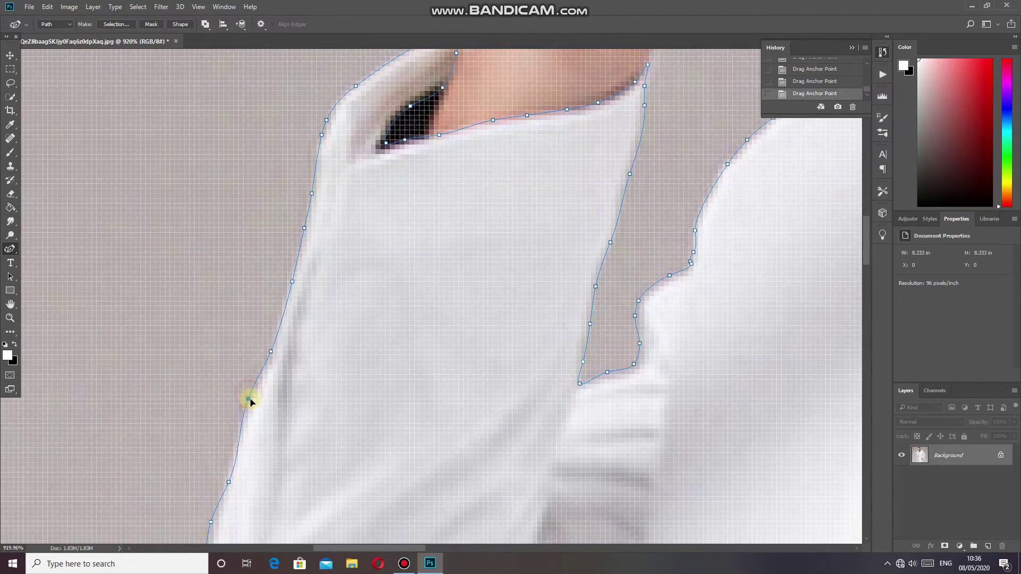
{"action": "scroll", "coordinate": [242, 451], "scroll_direction": "down", "scroll_amount": 3}
{"action": "scroll", "coordinate": [229, 425], "scroll_direction": "down", "scroll_amount": 2}
{"action": "scroll", "coordinate": [233, 465], "scroll_direction": "up", "scroll_amount": 5}
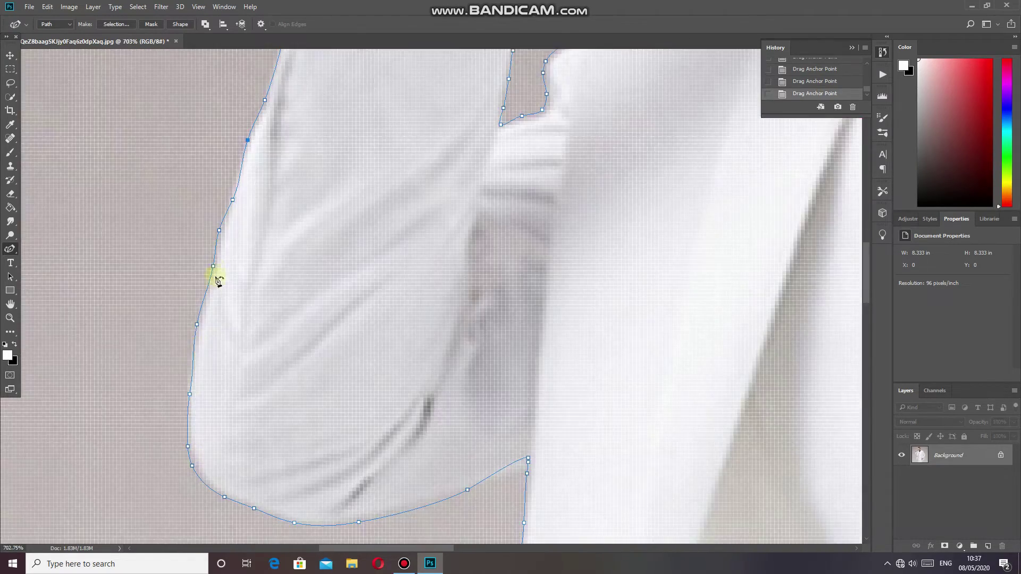
{"action": "scroll", "coordinate": [448, 513], "scroll_direction": "up", "scroll_amount": 5}
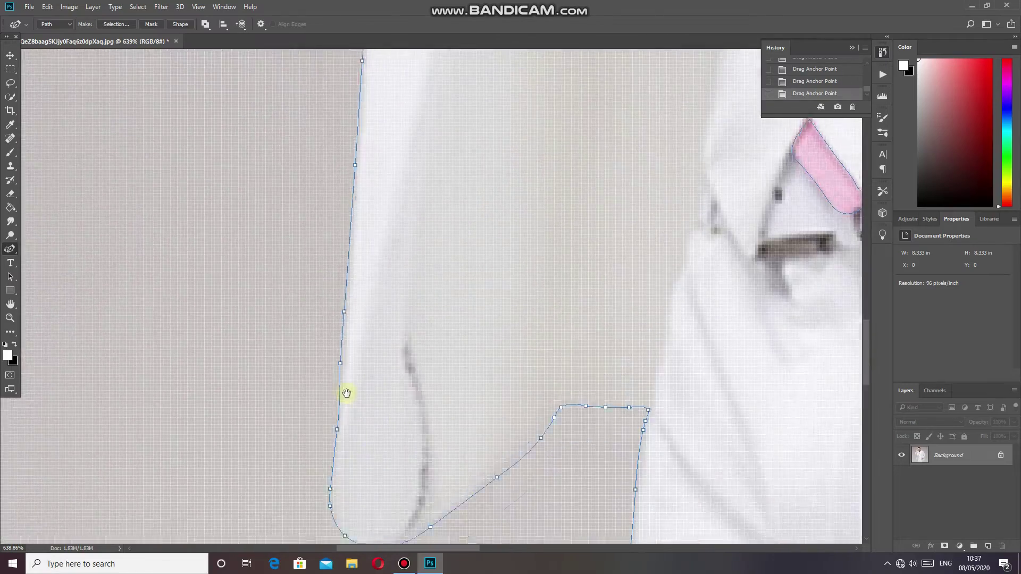
{"action": "scroll", "coordinate": [338, 395], "scroll_direction": "up", "scroll_amount": 5}
{"action": "scroll", "coordinate": [480, 341], "scroll_direction": "down", "scroll_amount": 1}
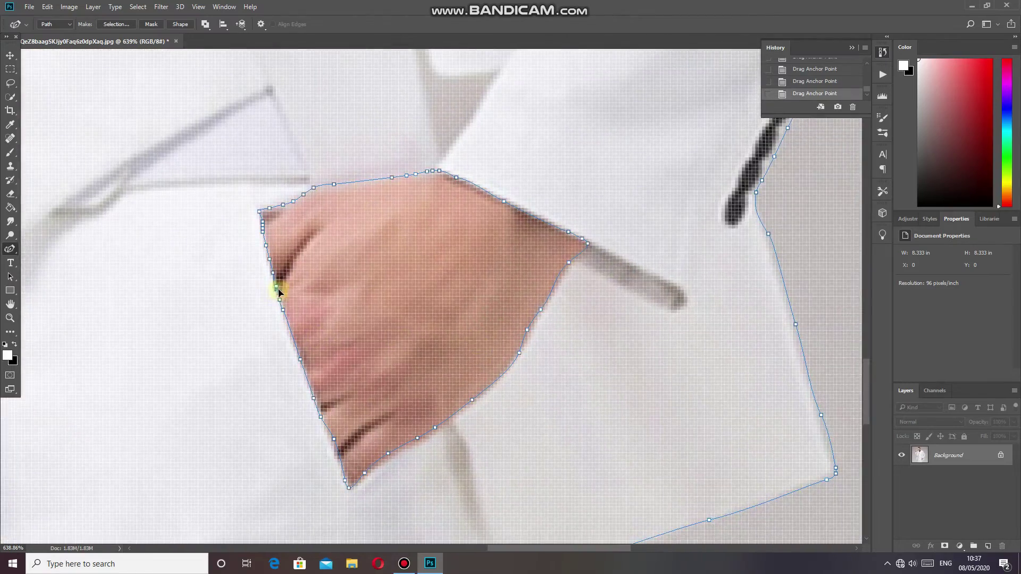
{"action": "left_click", "coordinate": [278, 292]}
{"action": "scroll", "coordinate": [280, 182], "scroll_direction": "up", "scroll_amount": 3}
{"action": "left_click", "coordinate": [234, 202]}
{"action": "left_click_drag", "start_coordinate": [234, 201], "coordinate": [233, 207]}
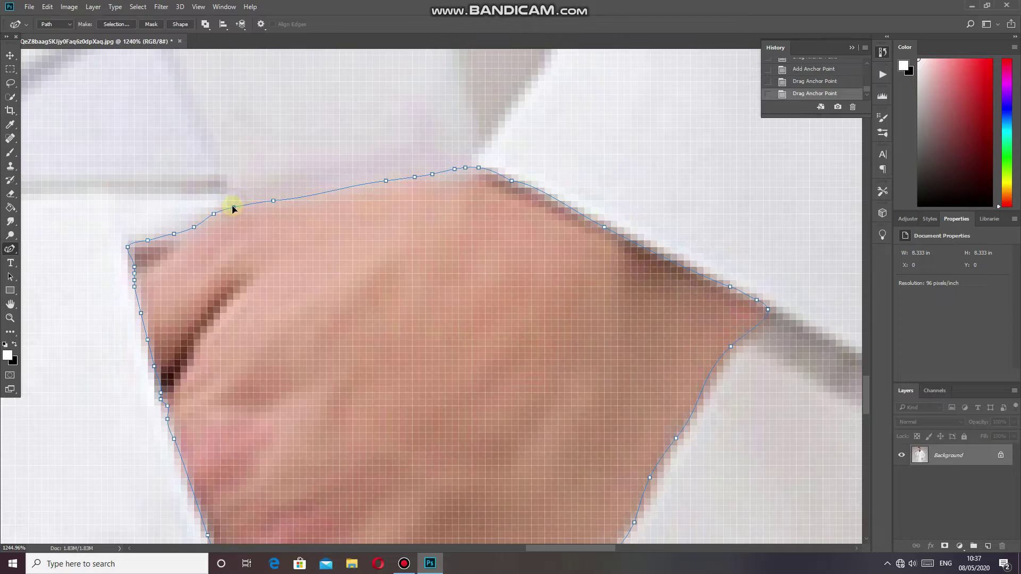
{"action": "left_click_drag", "start_coordinate": [629, 348], "coordinate": [342, 132]}
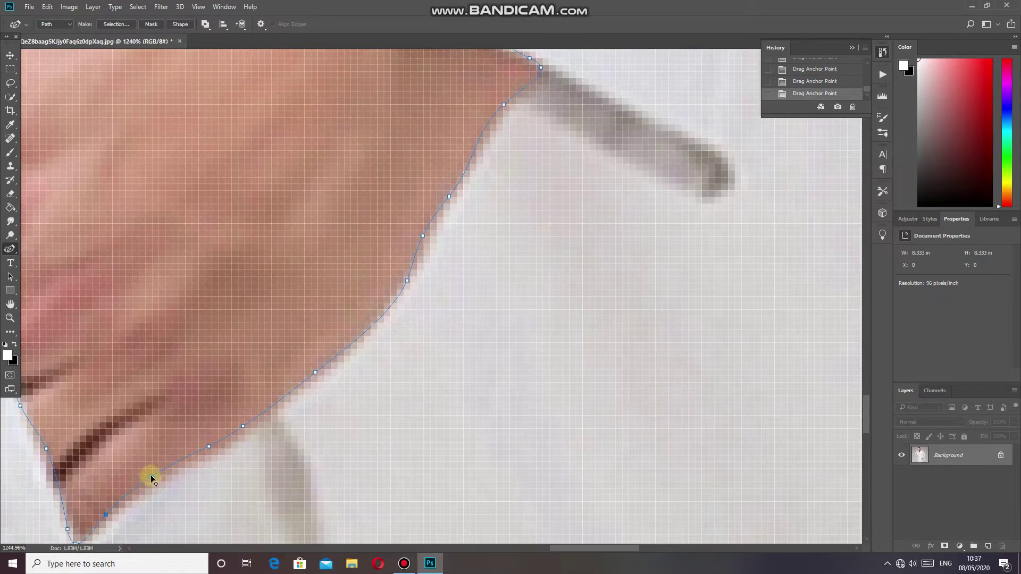
{"action": "scroll", "coordinate": [505, 112], "scroll_direction": "down", "scroll_amount": 5}
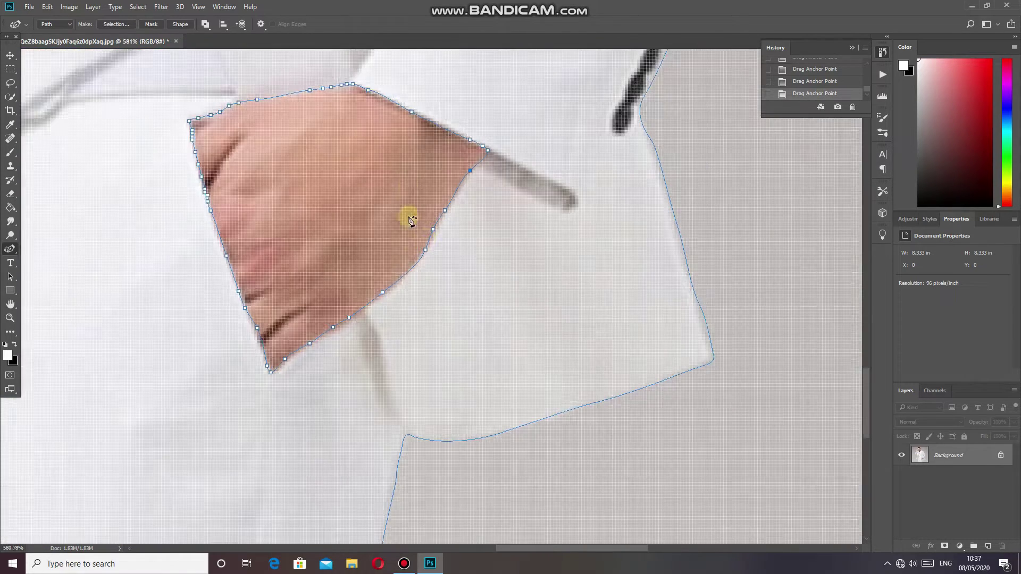
{"action": "scroll", "coordinate": [415, 113], "scroll_direction": "up", "scroll_amount": 2}
{"action": "scroll", "coordinate": [406, 100], "scroll_direction": "up", "scroll_amount": 3}
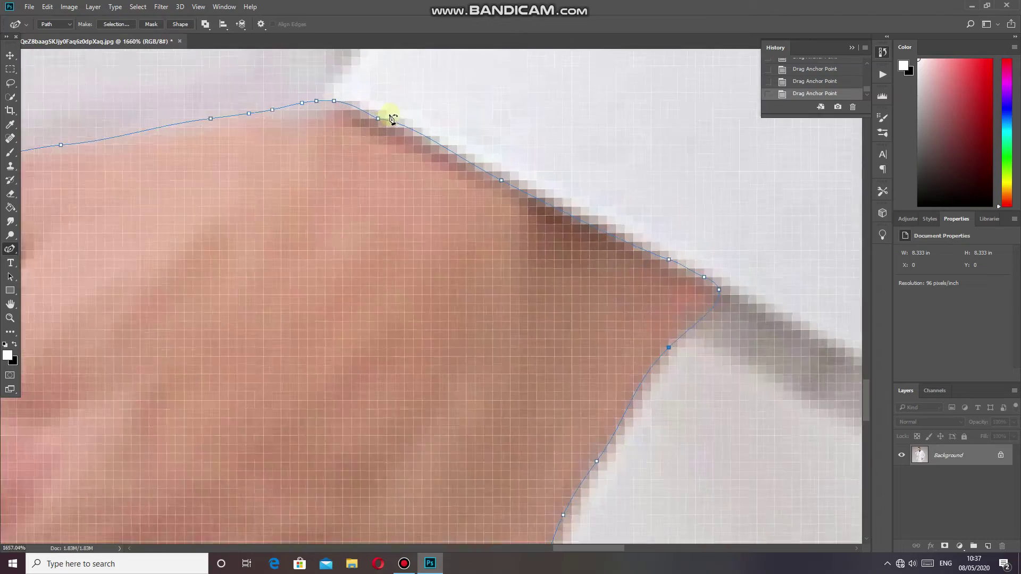
{"action": "scroll", "coordinate": [392, 119], "scroll_direction": "up", "scroll_amount": 2}
{"action": "scroll", "coordinate": [408, 141], "scroll_direction": "down", "scroll_amount": 2}
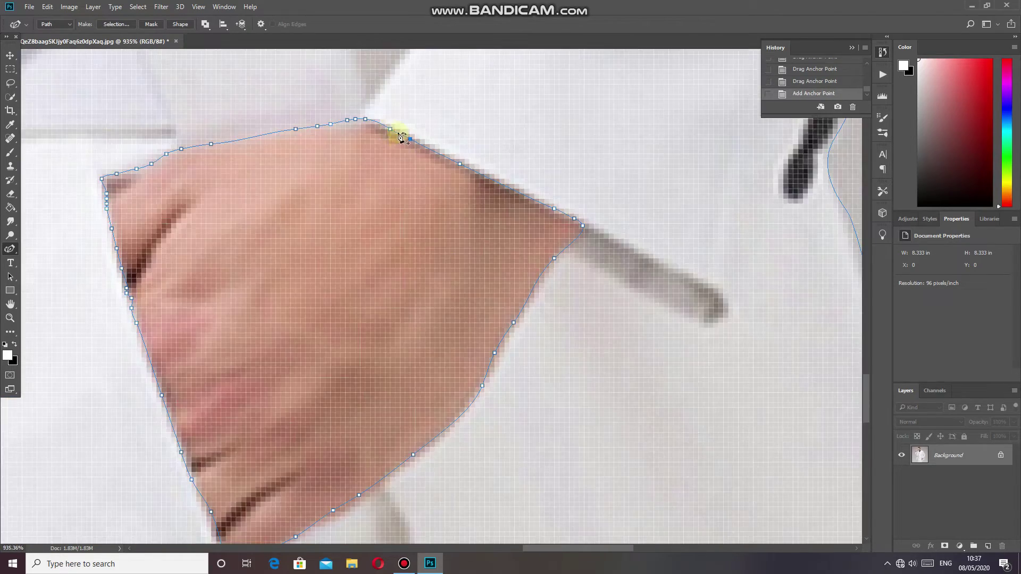
{"action": "scroll", "coordinate": [397, 132], "scroll_direction": "down", "scroll_amount": 2}
{"action": "scroll", "coordinate": [381, 131], "scroll_direction": "down", "scroll_amount": 2}
{"action": "scroll", "coordinate": [381, 129], "scroll_direction": "down", "scroll_amount": 1}
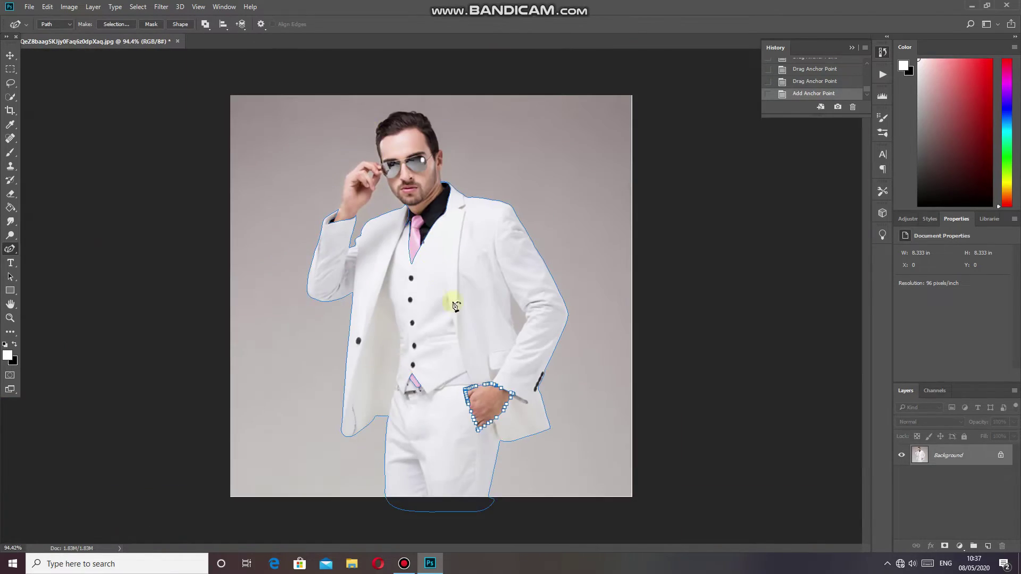
{"action": "scroll", "coordinate": [456, 306], "scroll_direction": "up", "scroll_amount": 2}
{"action": "scroll", "coordinate": [456, 304], "scroll_direction": "down", "scroll_amount": 1}
- Make a selection from the suit path with a 0-pixel feather radius
{"action": "left_click", "coordinate": [7, 251]}
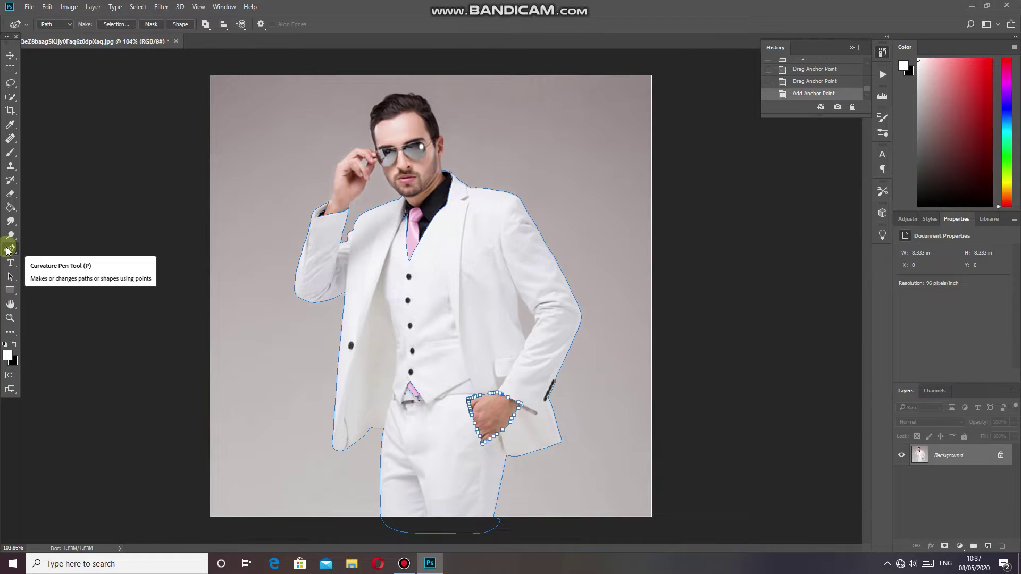
{"action": "right_click", "coordinate": [457, 297]}
{"action": "left_click", "coordinate": [539, 346]}
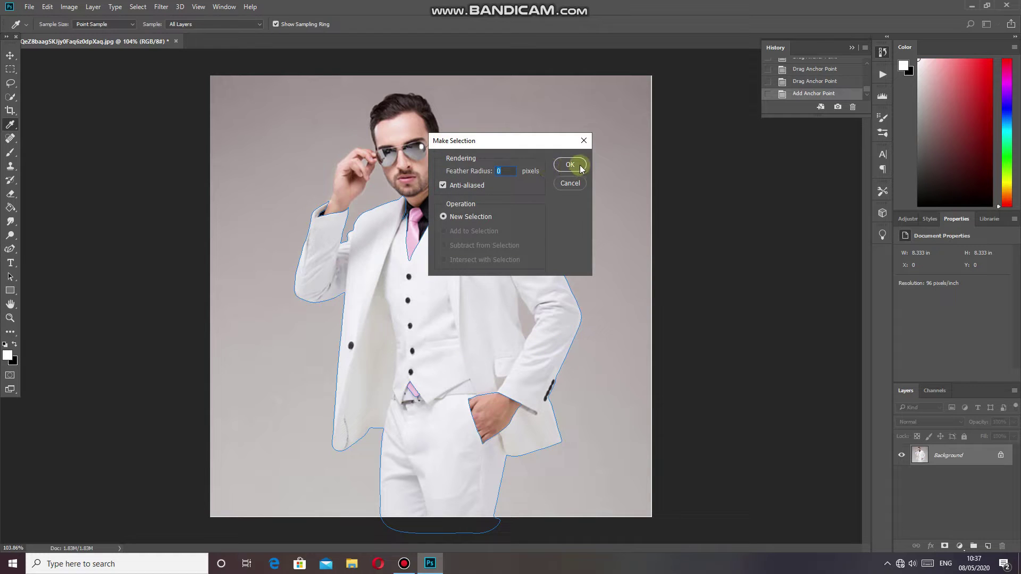
{"action": "left_click", "coordinate": [570, 164]}
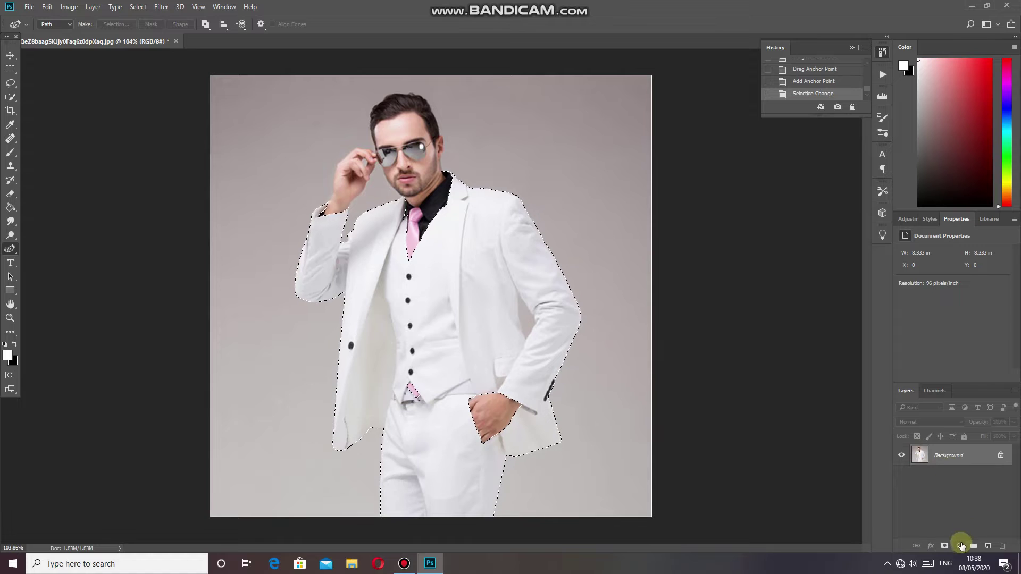
- Add a Solid Color fill layer over the suit set to a light periwinkle blue
{"action": "left_click", "coordinate": [961, 546]}
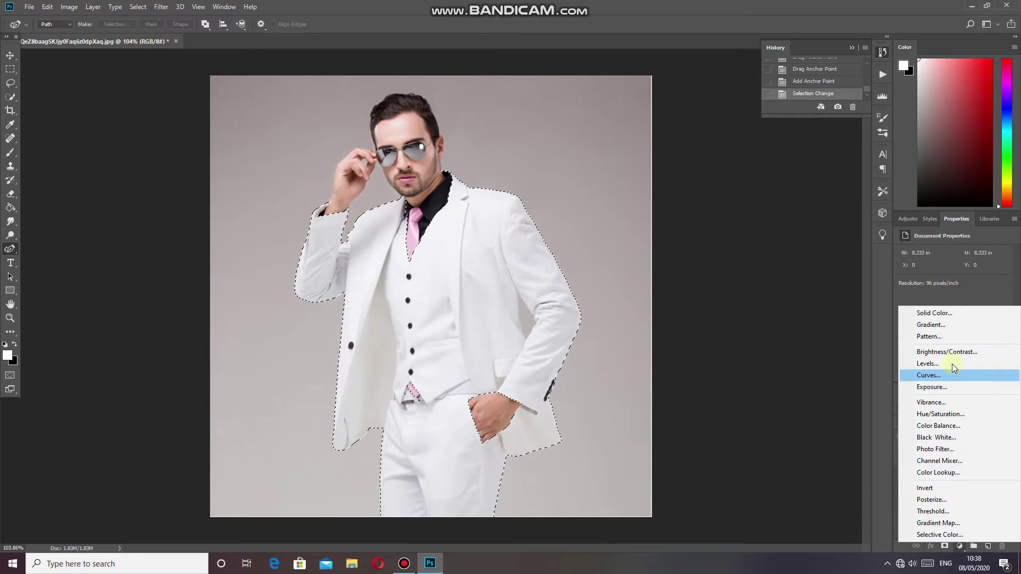
{"action": "left_click", "coordinate": [964, 313]}
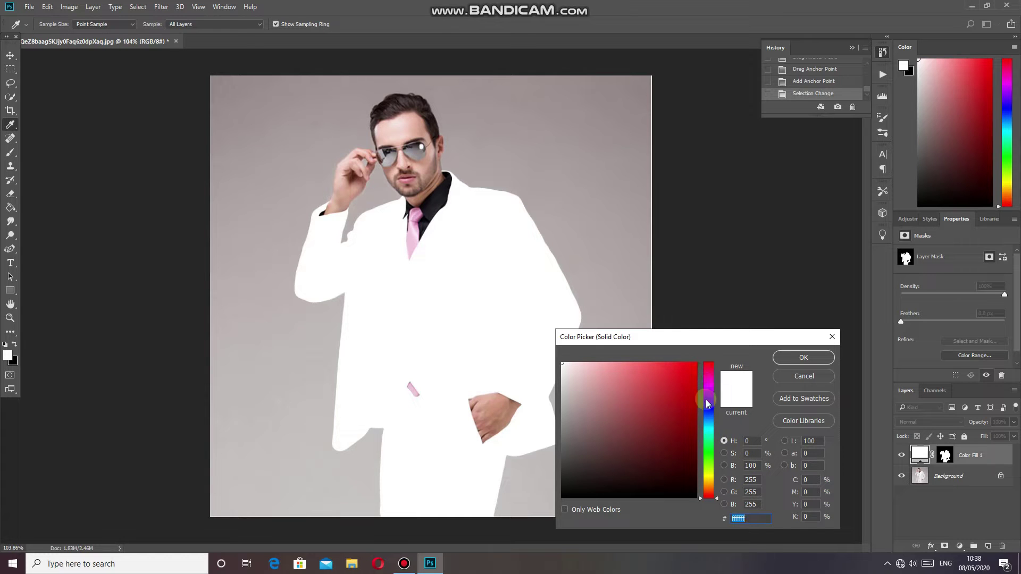
{"action": "left_click", "coordinate": [704, 420]}
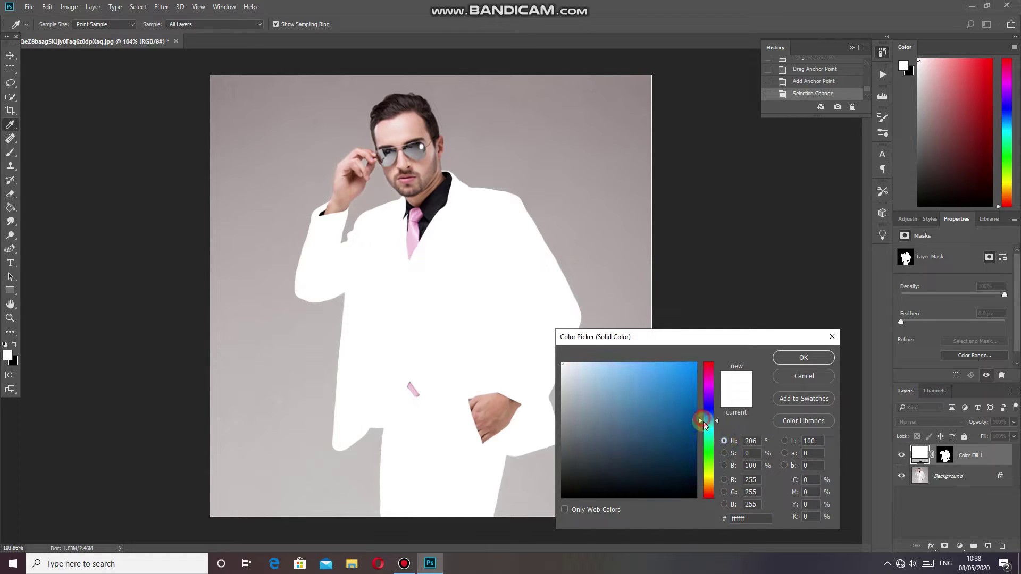
{"action": "left_click_drag", "start_coordinate": [686, 417], "coordinate": [642, 366]}
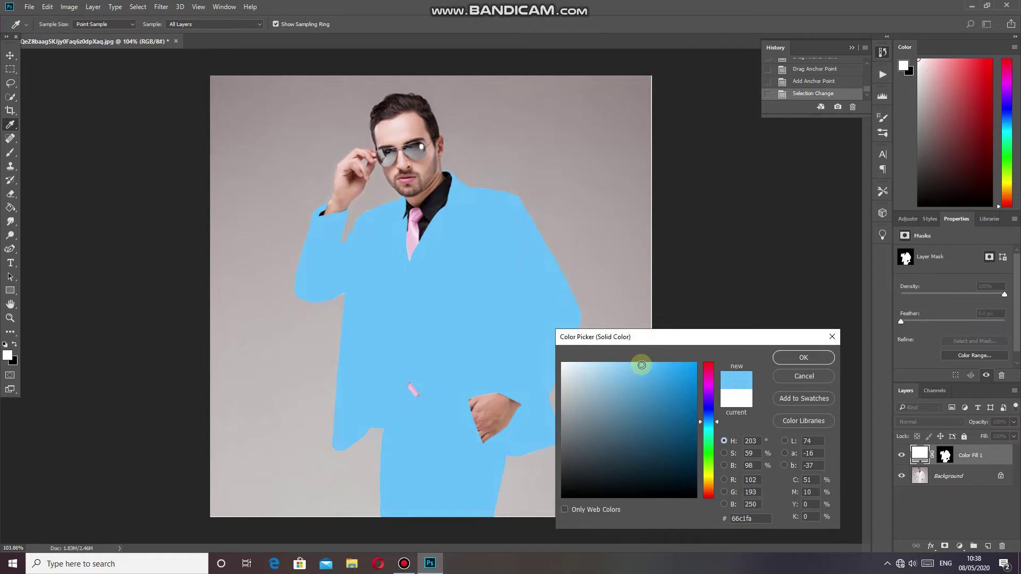
{"action": "left_click_drag", "start_coordinate": [709, 435], "coordinate": [709, 415]}
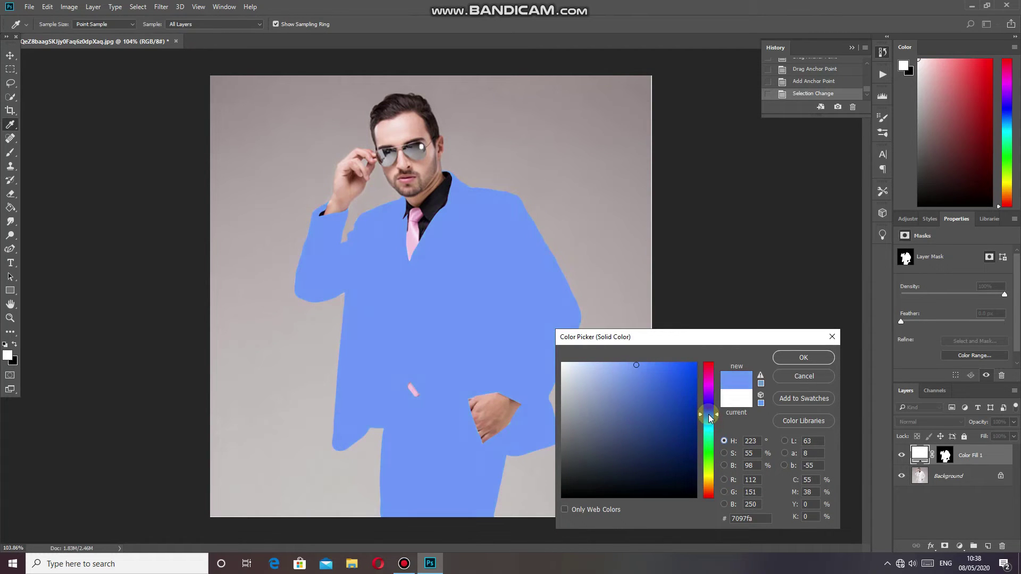
{"action": "left_click_drag", "start_coordinate": [627, 366], "coordinate": [623, 368]}
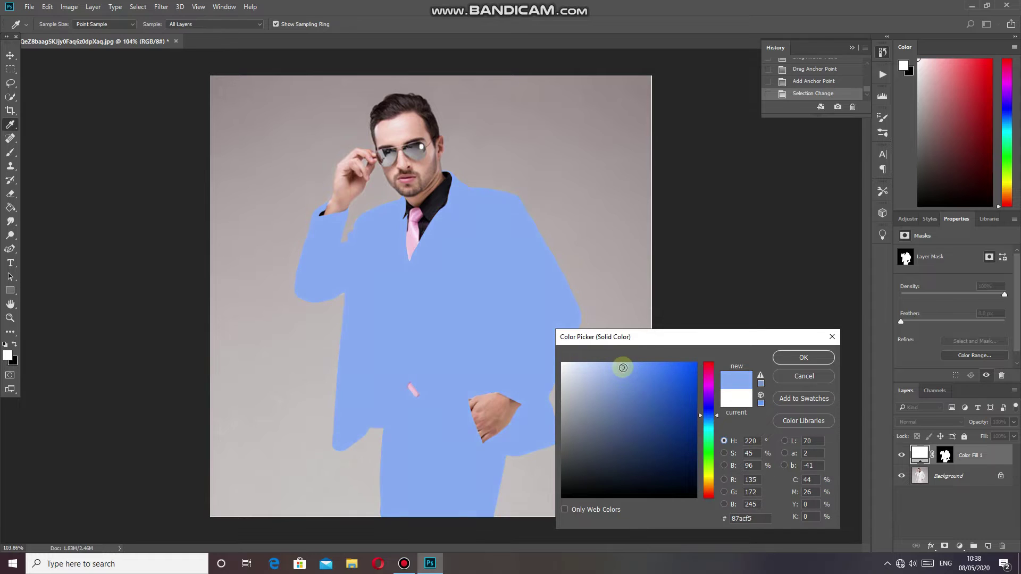
{"action": "left_click_drag", "start_coordinate": [715, 423], "coordinate": [716, 416]}
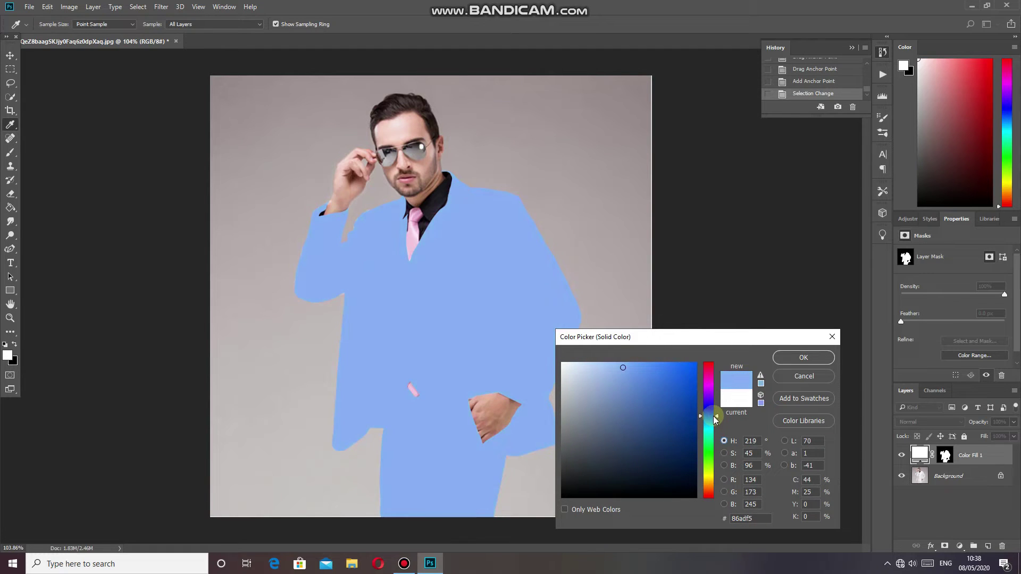
{"action": "left_click_drag", "start_coordinate": [623, 368], "coordinate": [622, 364]}
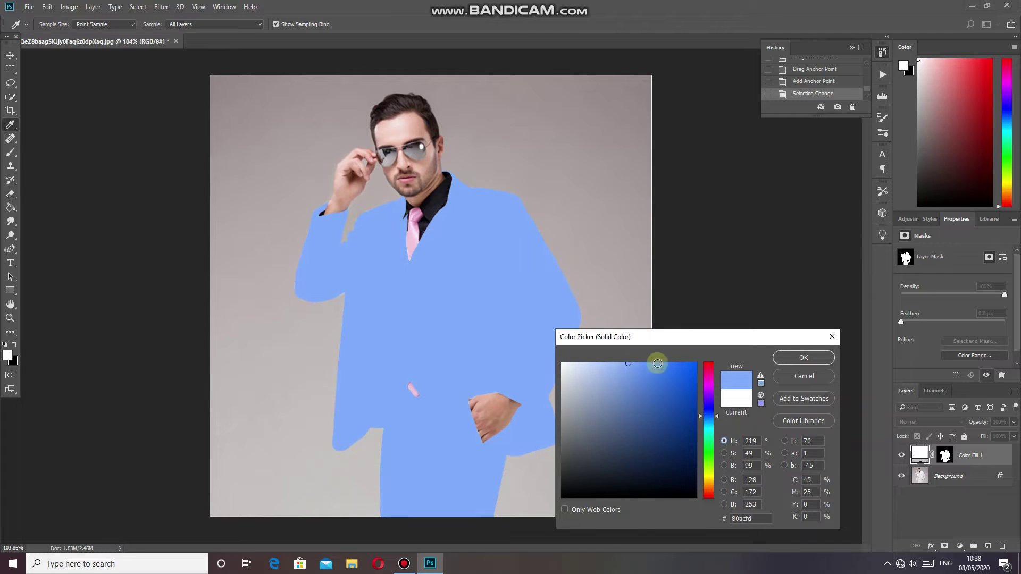
{"action": "left_click", "coordinate": [779, 359]}
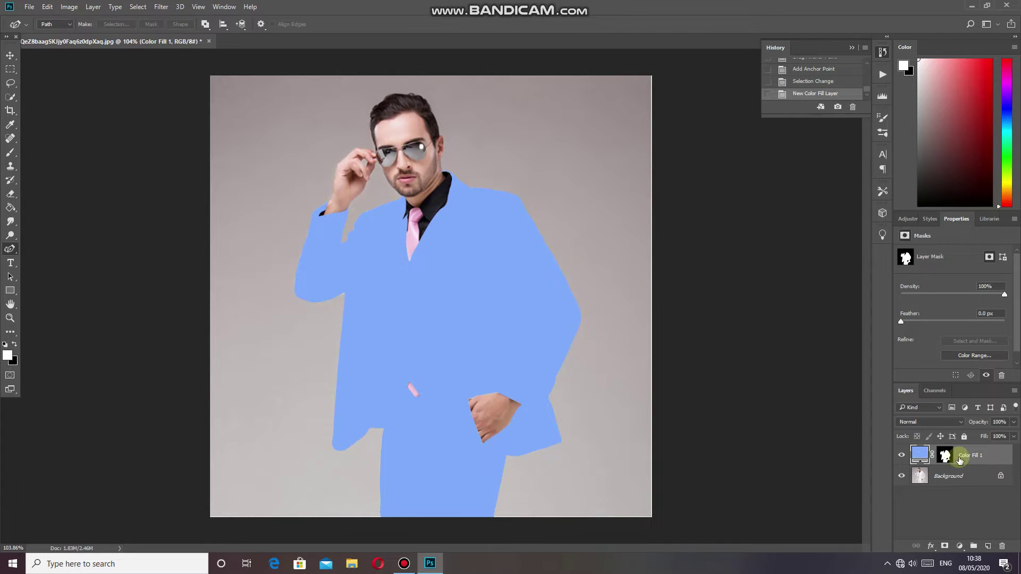
- Set Color Fill 1 to Multiply blending and add a Curves 1 adjustment layer above it
{"action": "left_click", "coordinate": [928, 422]}
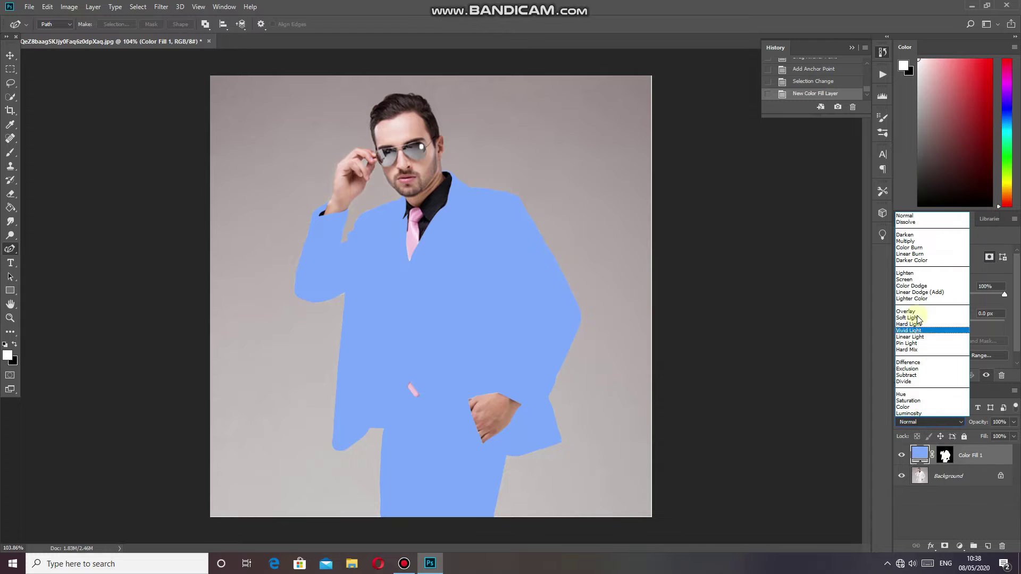
{"action": "left_click", "coordinate": [931, 242]}
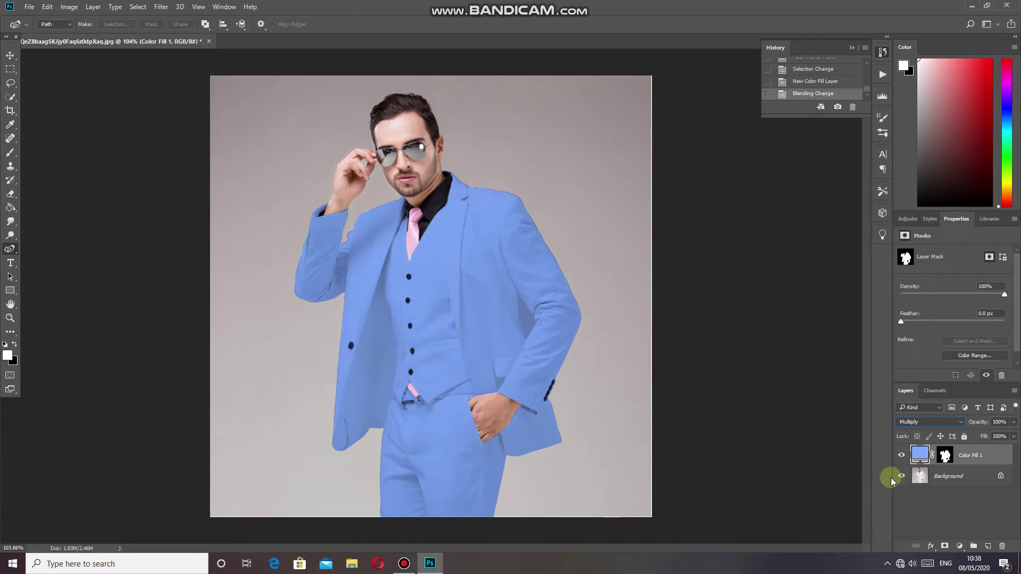
{"action": "left_click", "coordinate": [959, 546]}
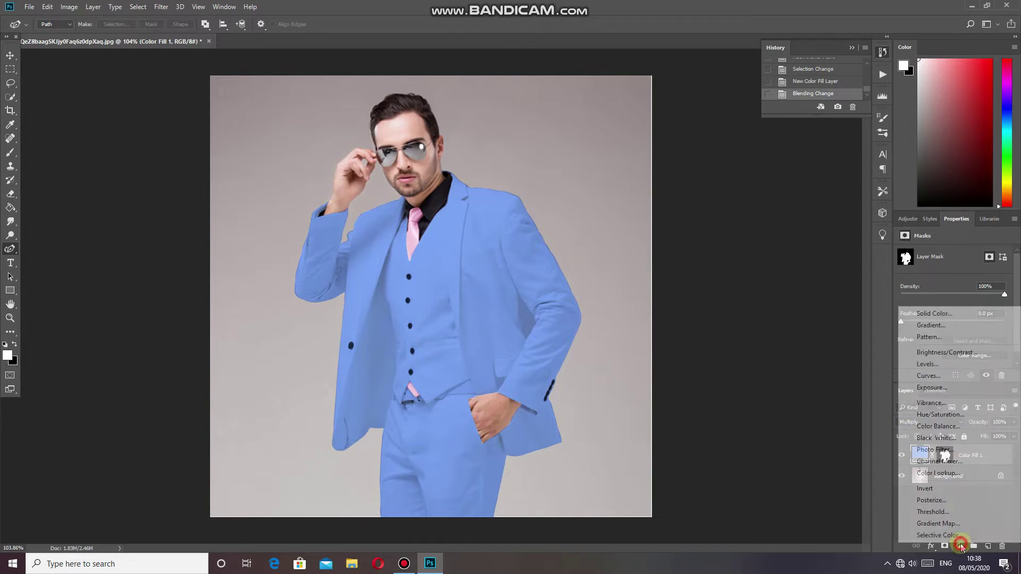
{"action": "left_click", "coordinate": [969, 380]}
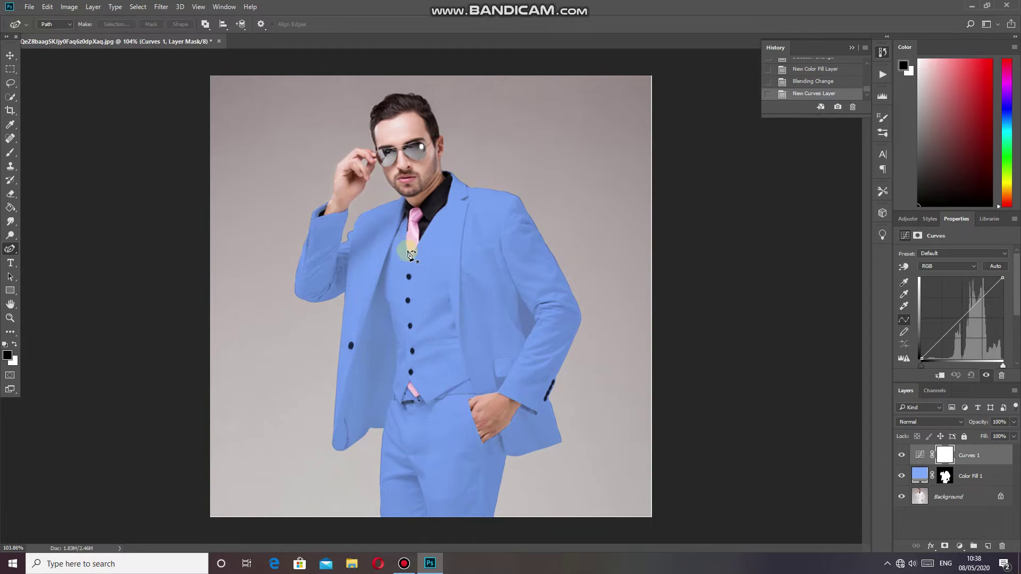
{"action": "scroll", "coordinate": [409, 251], "scroll_direction": "down", "scroll_amount": 1}
{"action": "scroll", "coordinate": [410, 251], "scroll_direction": "down", "scroll_amount": 1}
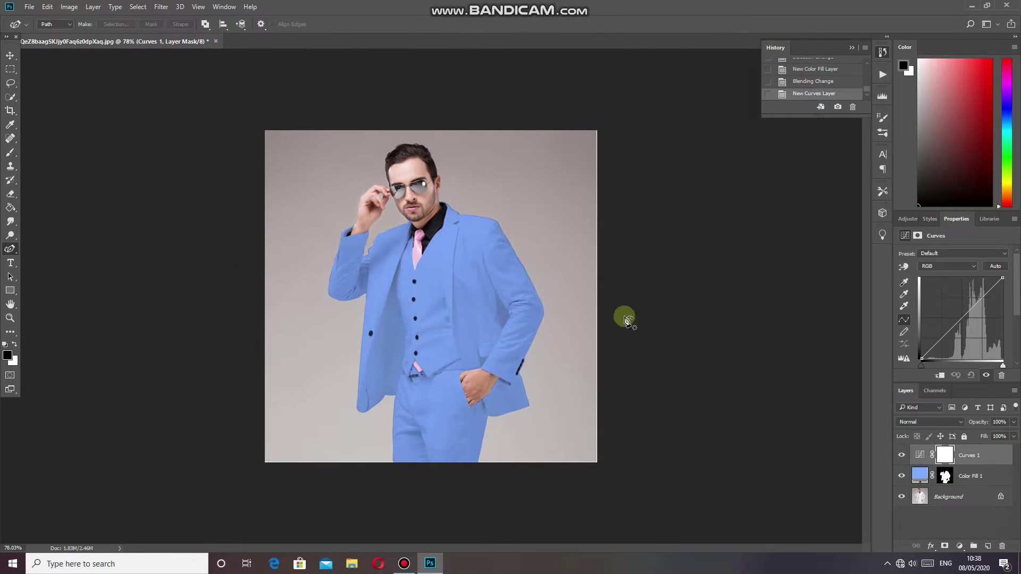
- Group Curves 1 and Color Fill 1 into Group 1 and expand it
{"action": "left_click", "coordinate": [975, 477], "text": "ctrl"}
{"action": "right_click", "coordinate": [975, 474]}
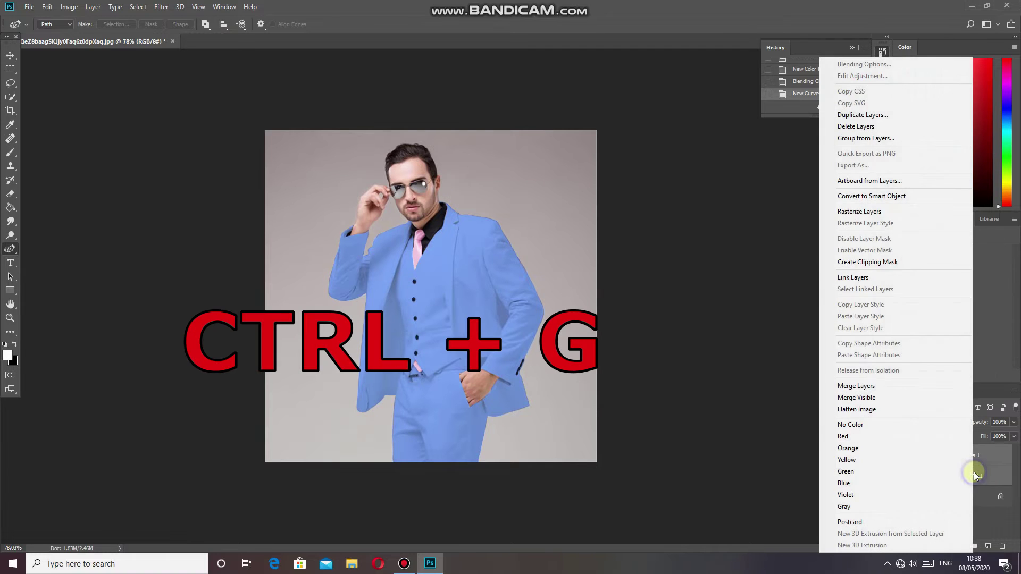
{"action": "left_click", "coordinate": [981, 471]}
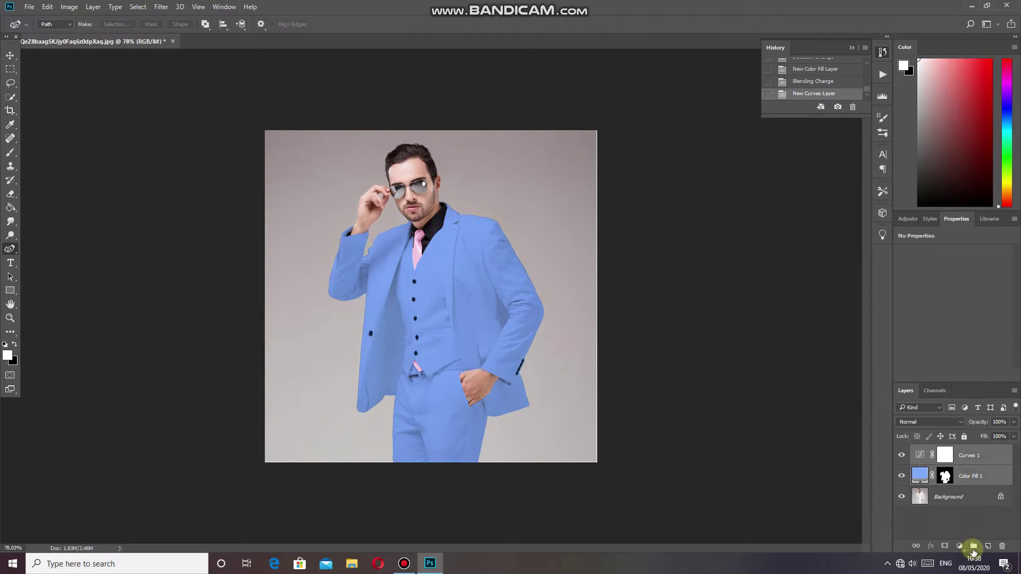
{"action": "left_click", "coordinate": [974, 547]}
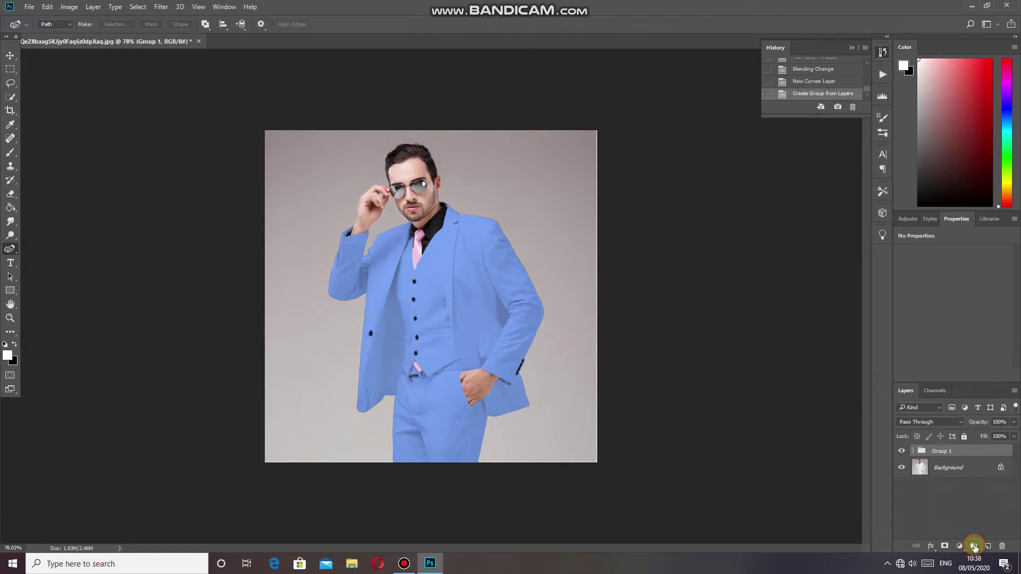
{"action": "left_click", "coordinate": [914, 452]}
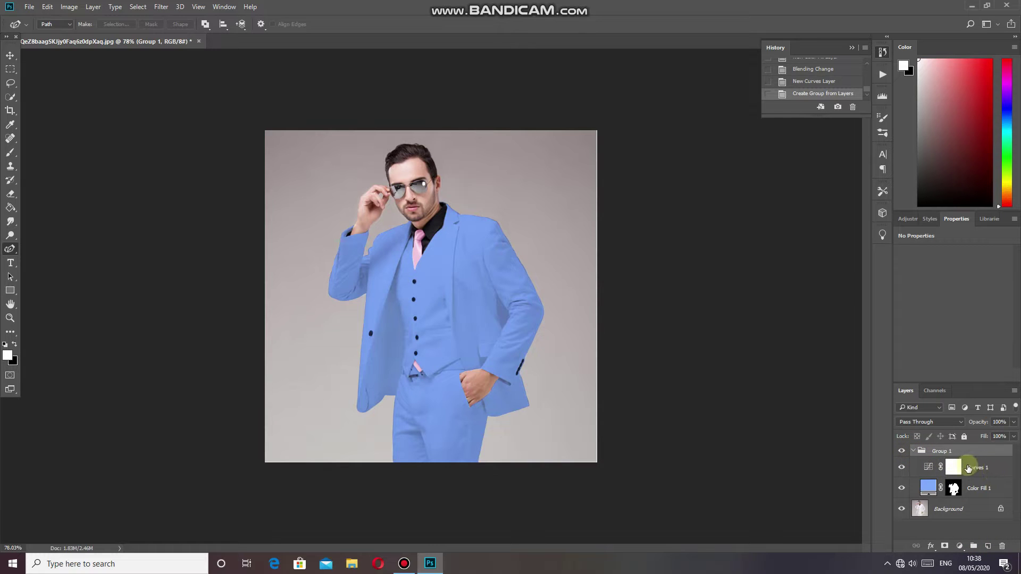
- Move the suit mask from Color Fill 1 onto Group 1 and target Curves 1
{"action": "left_click_drag", "start_coordinate": [924, 473], "coordinate": [954, 497]}
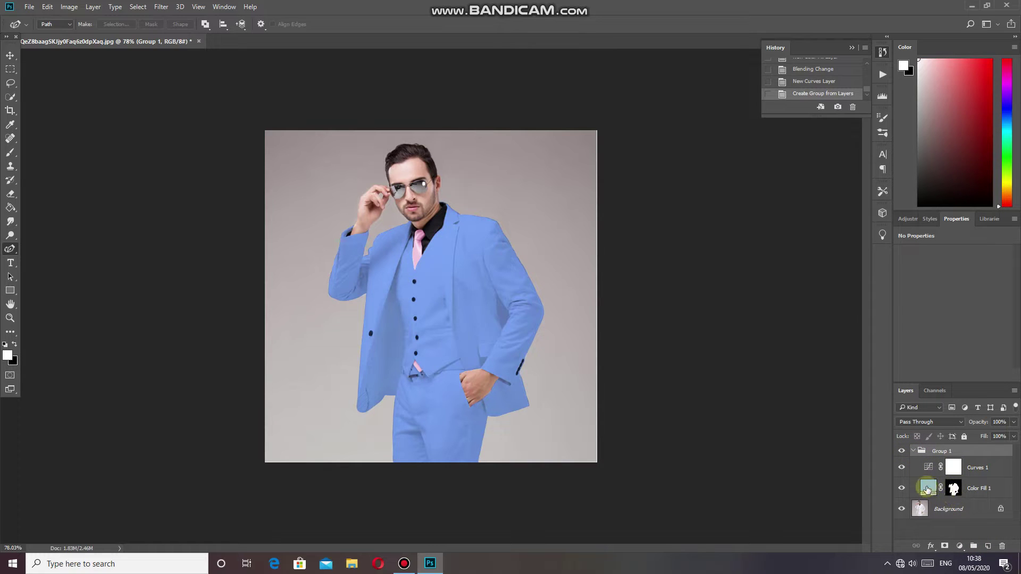
{"action": "left_click", "coordinate": [953, 490]}
{"action": "left_click_drag", "start_coordinate": [954, 490], "coordinate": [953, 448]}
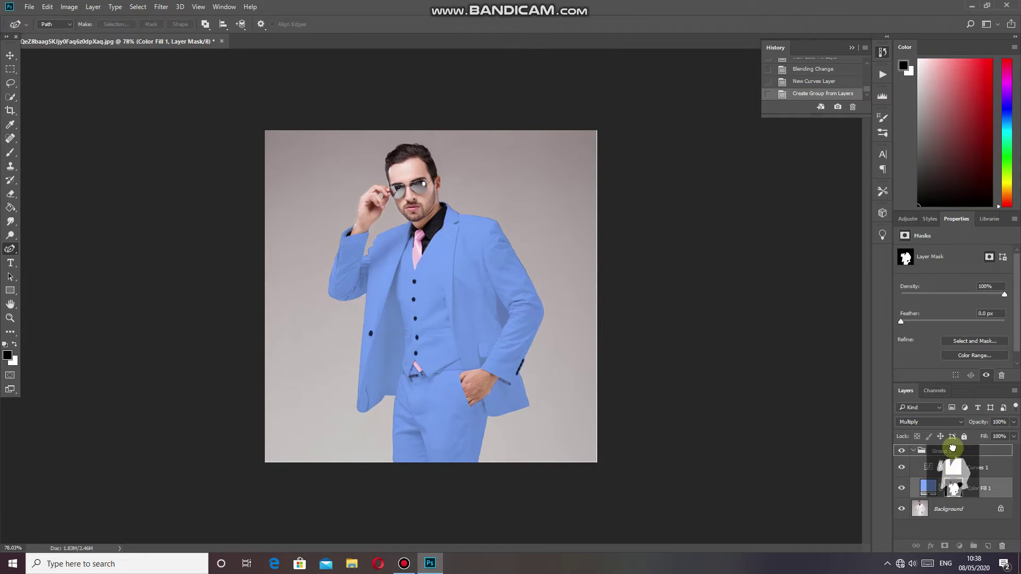
{"action": "left_click_drag", "start_coordinate": [952, 448], "coordinate": [946, 453]}
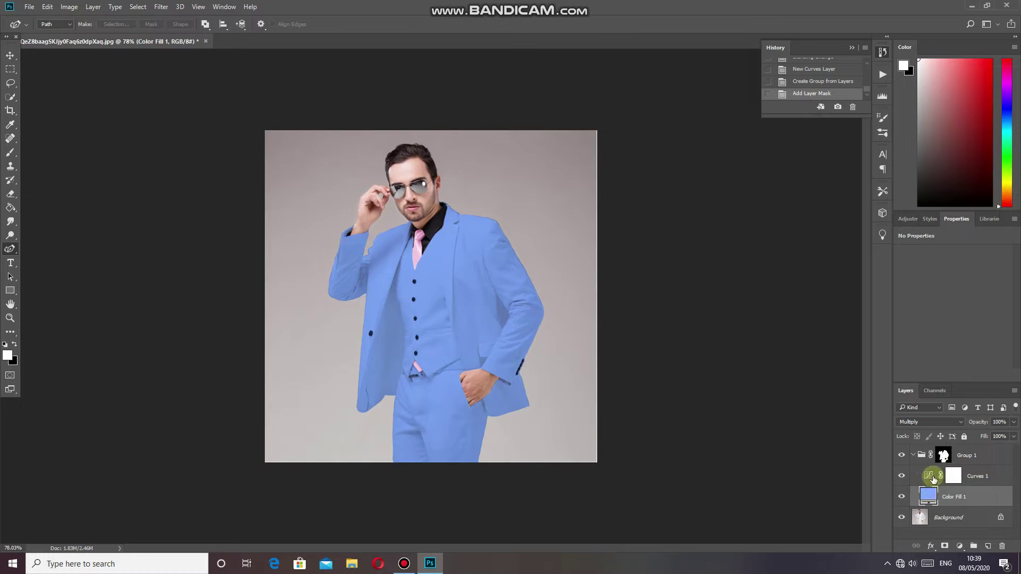
{"action": "left_click", "coordinate": [947, 478]}
{"action": "left_click", "coordinate": [929, 476]}
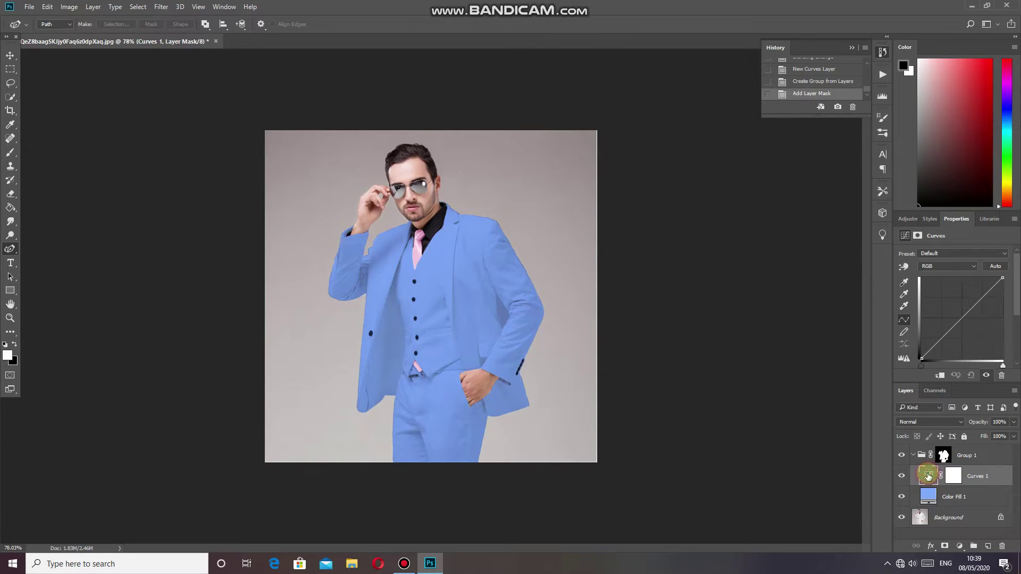
{"action": "left_click", "coordinate": [933, 456]}
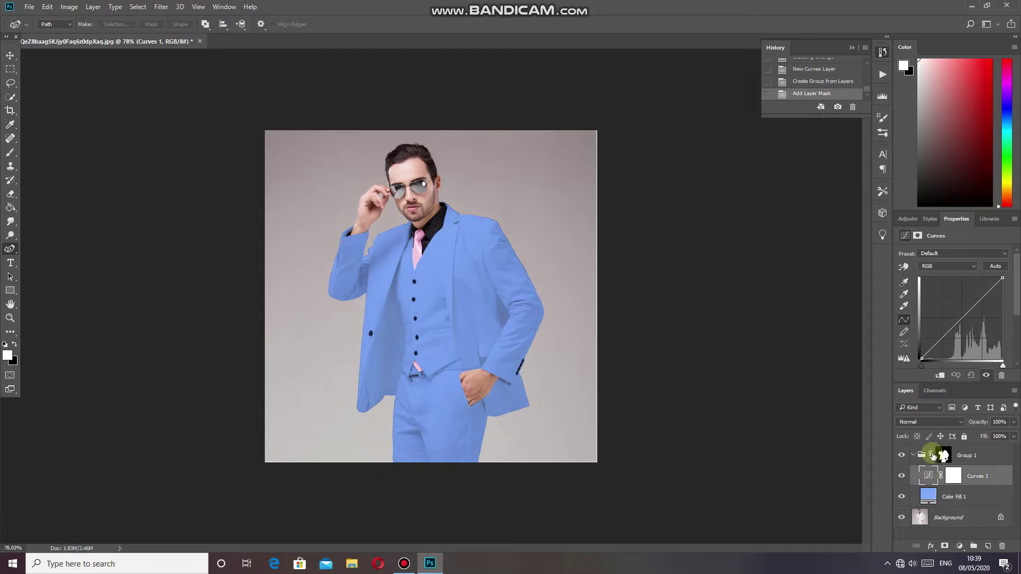
{"action": "left_click", "coordinate": [906, 325]}
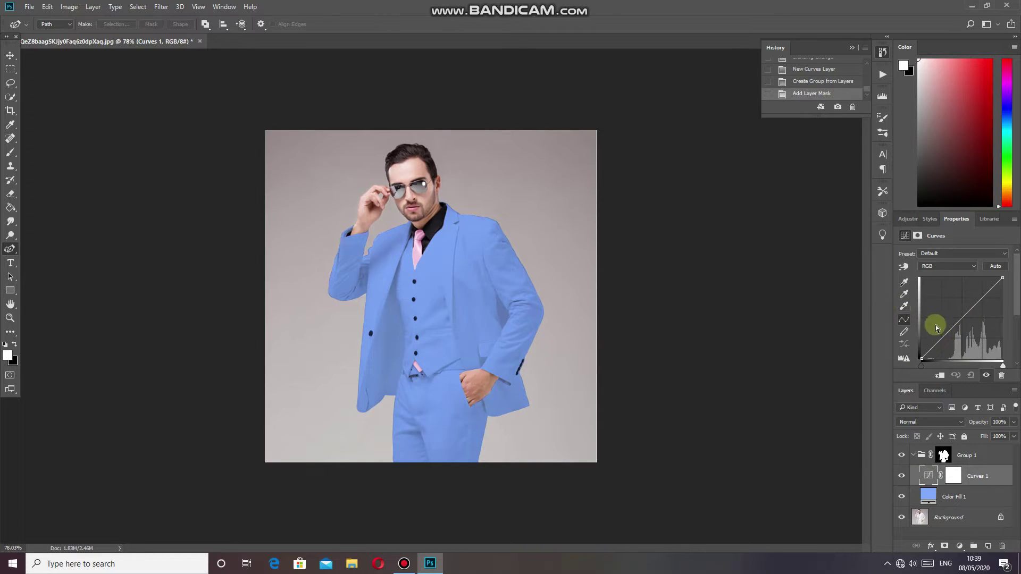
- Add low and upper points to the Curves 1 curve to shade the blue suit
{"action": "left_click_drag", "start_coordinate": [932, 348], "coordinate": [950, 360]}
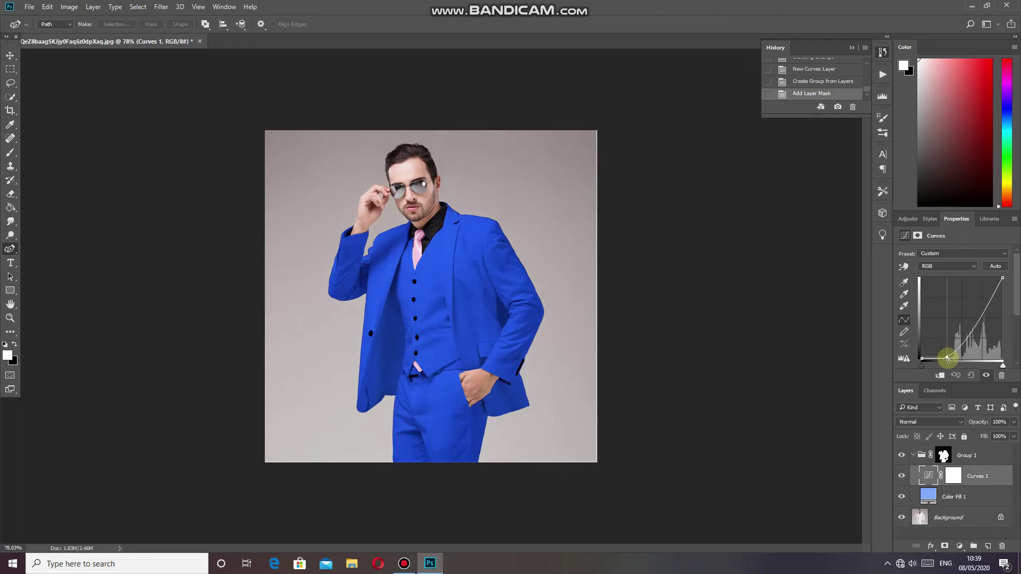
{"action": "left_click", "coordinate": [950, 359]}
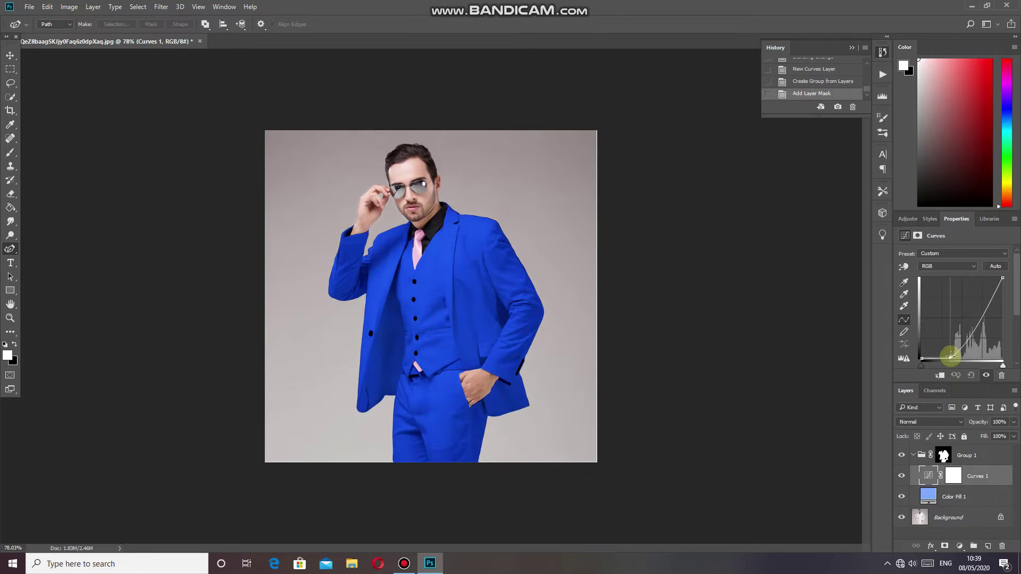
{"action": "left_click_drag", "start_coordinate": [972, 334], "coordinate": [956, 341]}
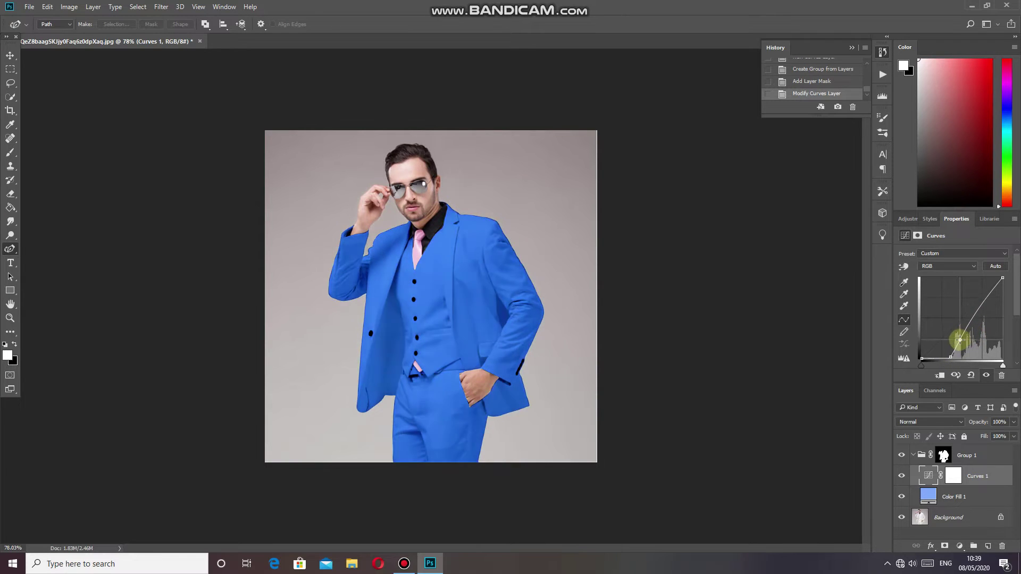
{"action": "left_click_drag", "start_coordinate": [956, 341], "coordinate": [976, 315]}
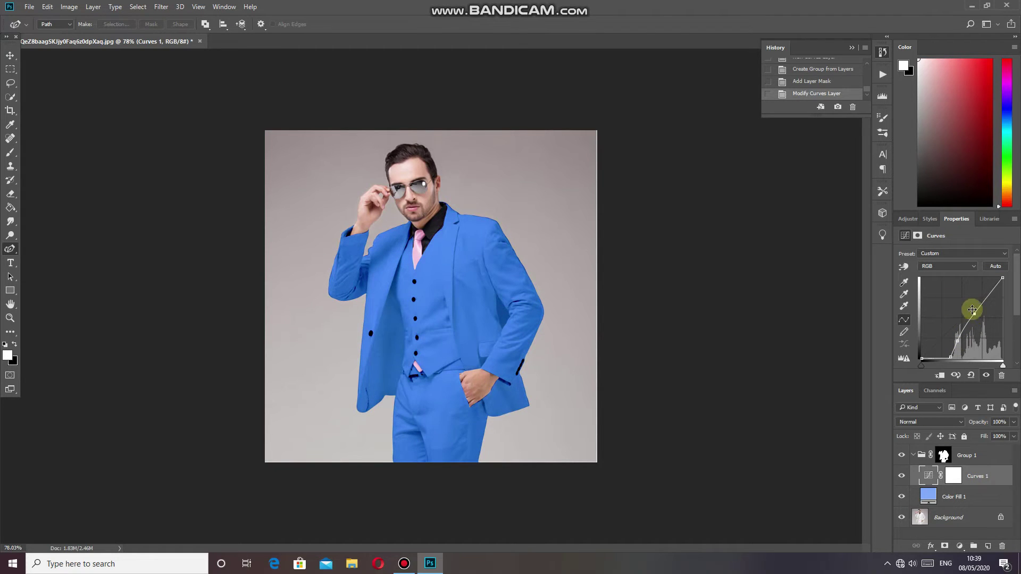
{"action": "scroll", "coordinate": [417, 280], "scroll_direction": "up", "scroll_amount": 2}
{"action": "scroll", "coordinate": [514, 248], "scroll_direction": "up", "scroll_amount": 3}
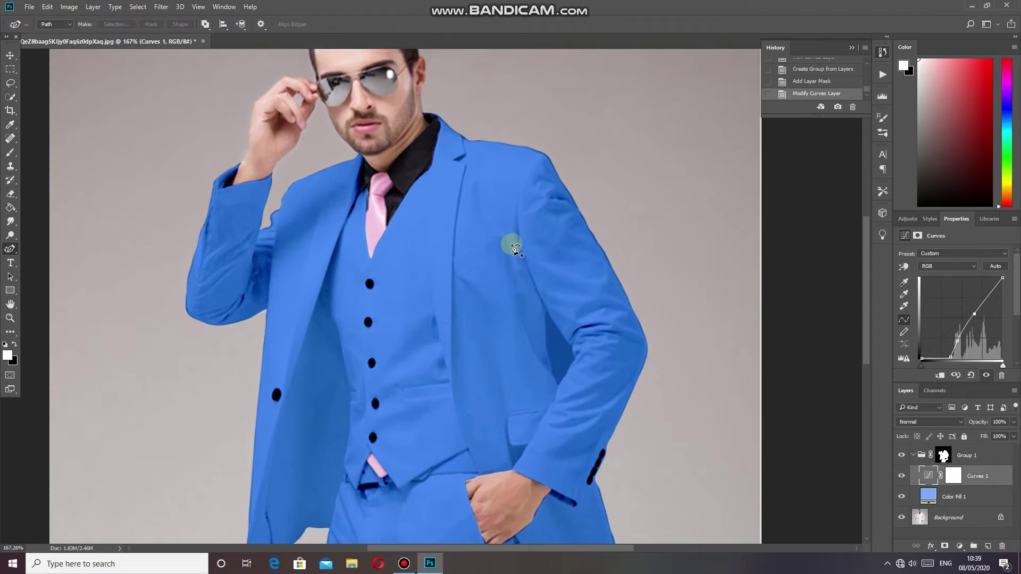
{"action": "scroll", "coordinate": [577, 341], "scroll_direction": "up", "scroll_amount": 2}
{"action": "scroll", "coordinate": [579, 335], "scroll_direction": "up", "scroll_amount": 1}
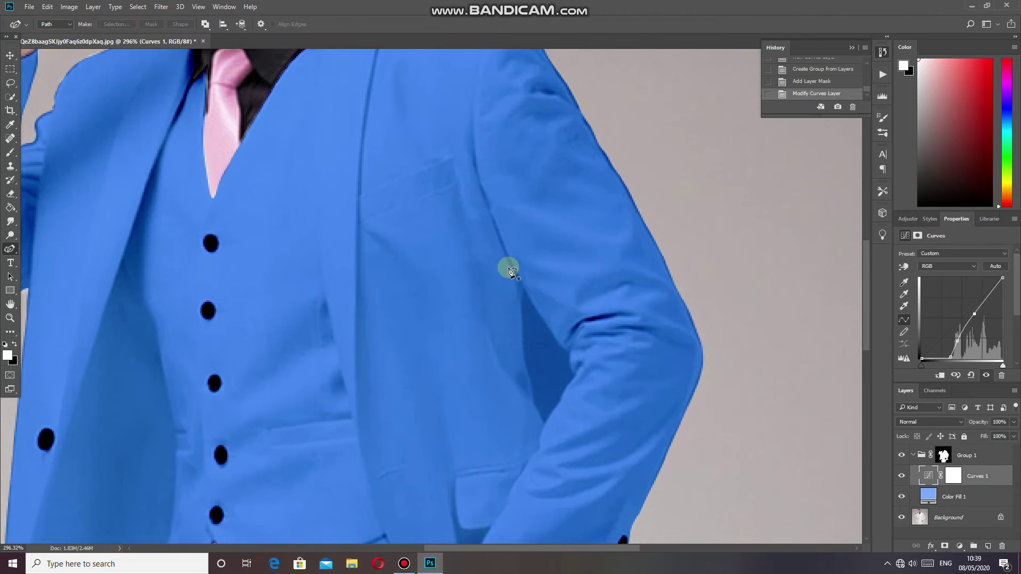
{"action": "scroll", "coordinate": [330, 221], "scroll_direction": "down", "scroll_amount": 1}
{"action": "scroll", "coordinate": [404, 263], "scroll_direction": "down", "scroll_amount": 2}
{"action": "scroll", "coordinate": [474, 300], "scroll_direction": "down", "scroll_amount": 2}
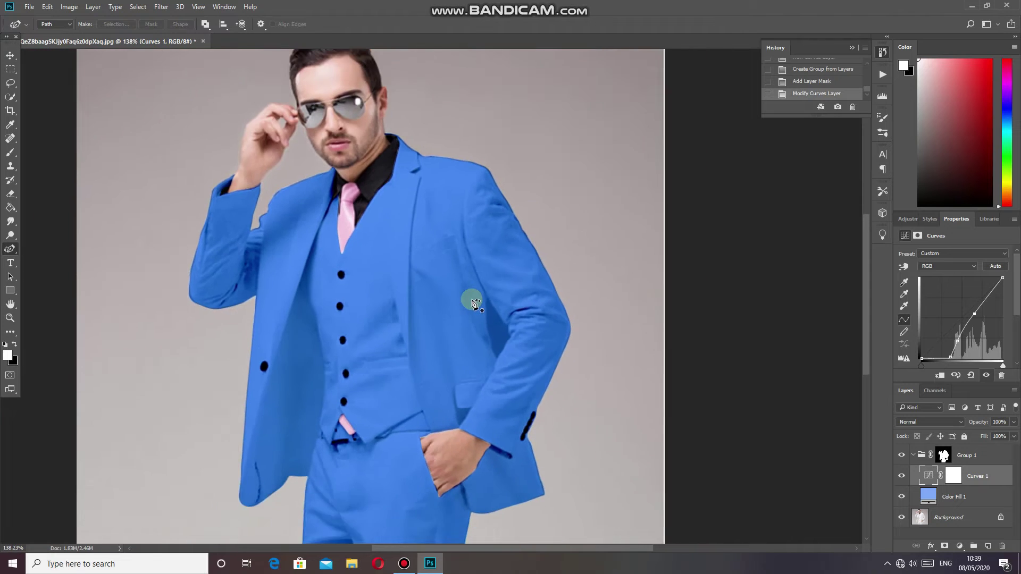
{"action": "scroll", "coordinate": [475, 304], "scroll_direction": "down", "scroll_amount": 2}
- Fine-tune the curve points to balance the suit's shading and brighten the highlights
{"action": "left_click_drag", "start_coordinate": [974, 314], "coordinate": [973, 316]}
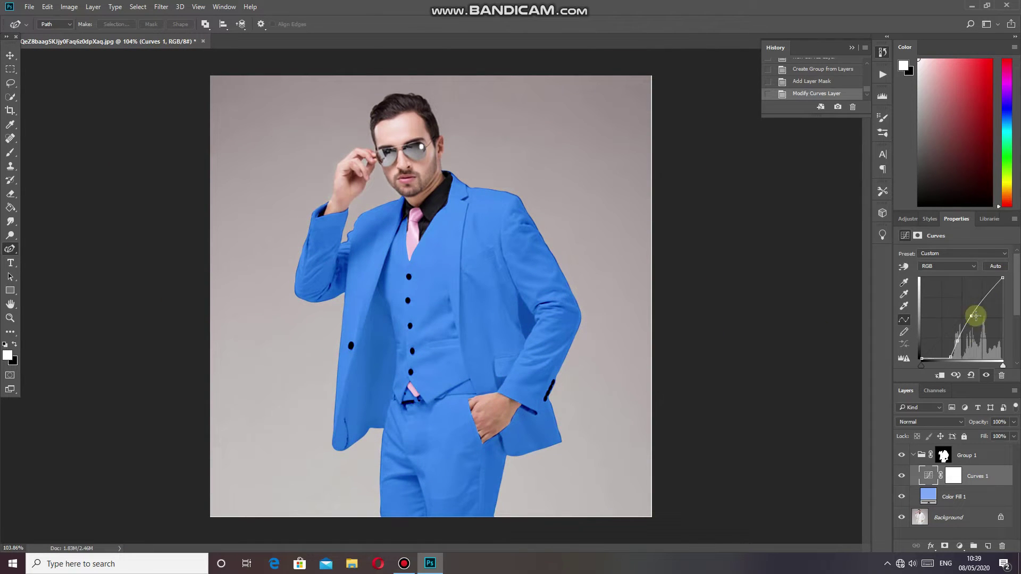
{"action": "left_click_drag", "start_coordinate": [957, 340], "coordinate": [964, 344]}
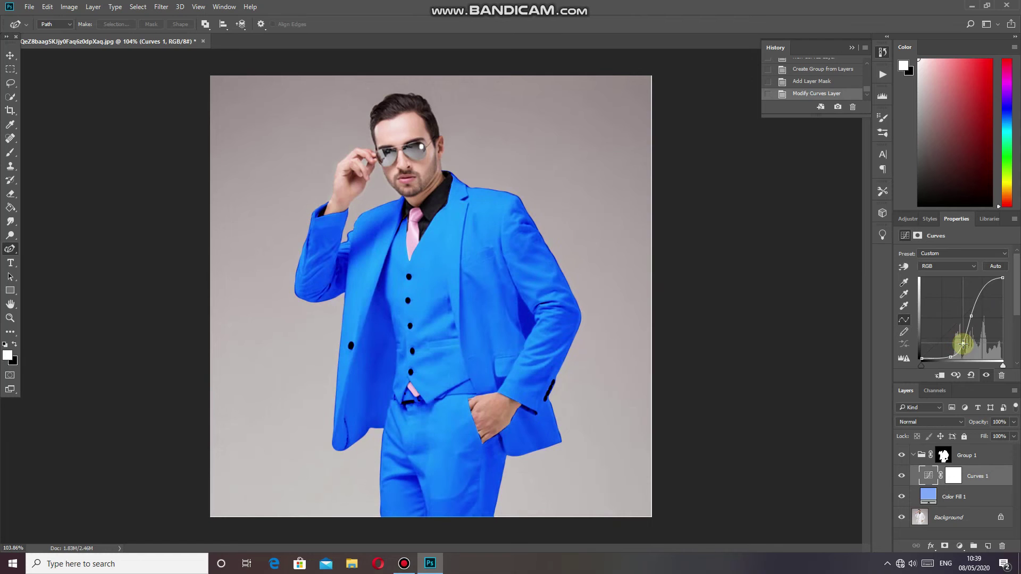
{"action": "left_click_drag", "start_coordinate": [971, 316], "coordinate": [971, 318]}
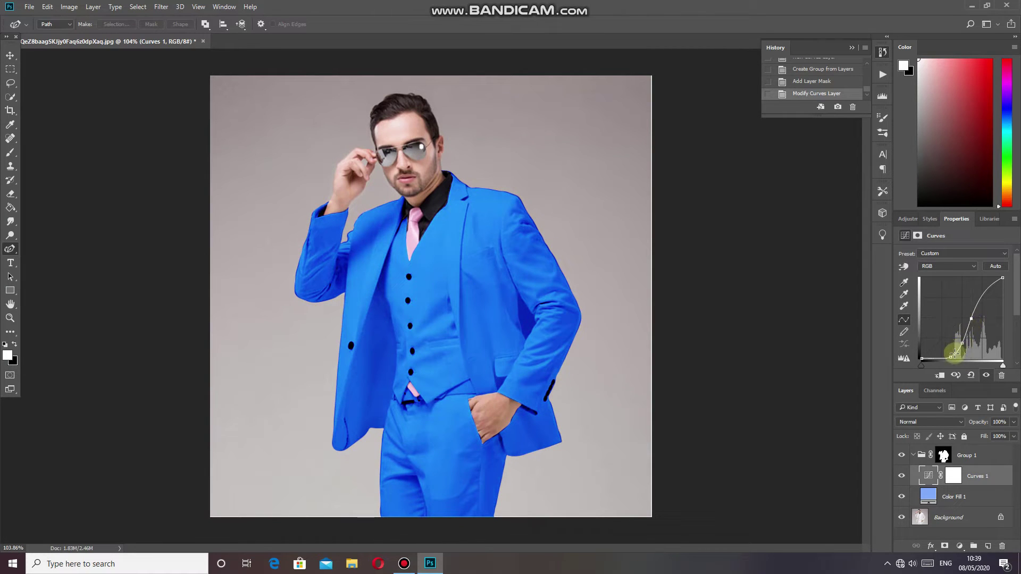
{"action": "mouse_move", "coordinate": [953, 358]}
{"action": "left_mouse_down"}
{"action": "mouse_move", "coordinate": [967, 359]}
{"action": "mouse_move", "coordinate": [953, 345]}
{"action": "left_mouse_up"}
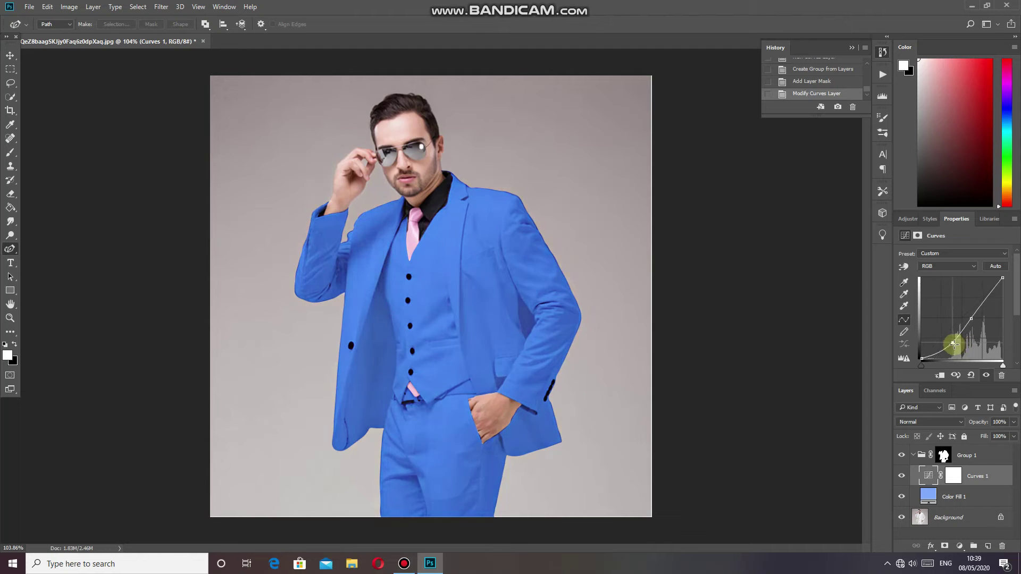
{"action": "left_click_drag", "start_coordinate": [972, 319], "coordinate": [973, 319]}
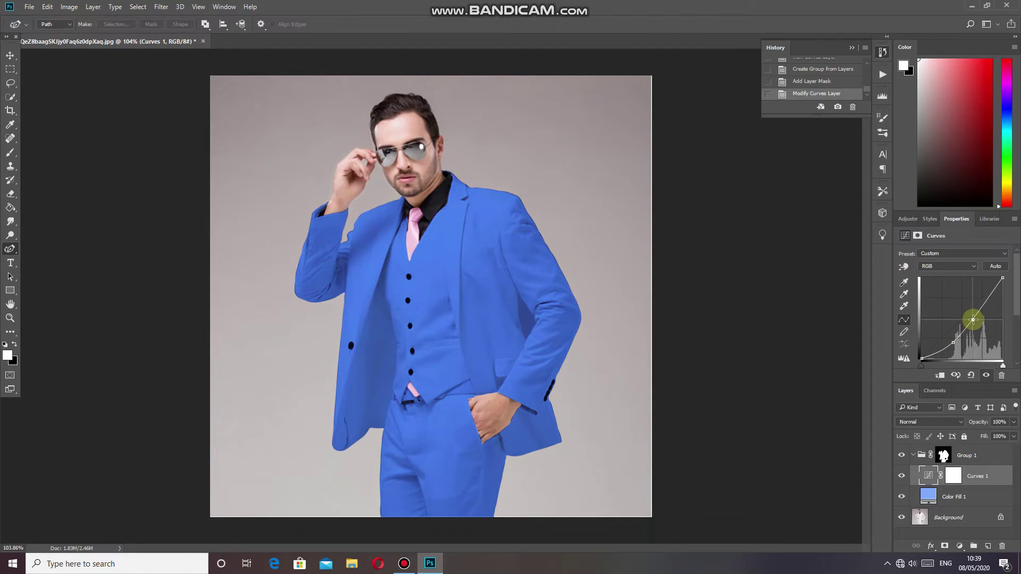
{"action": "left_click_drag", "start_coordinate": [973, 320], "coordinate": [970, 320]}
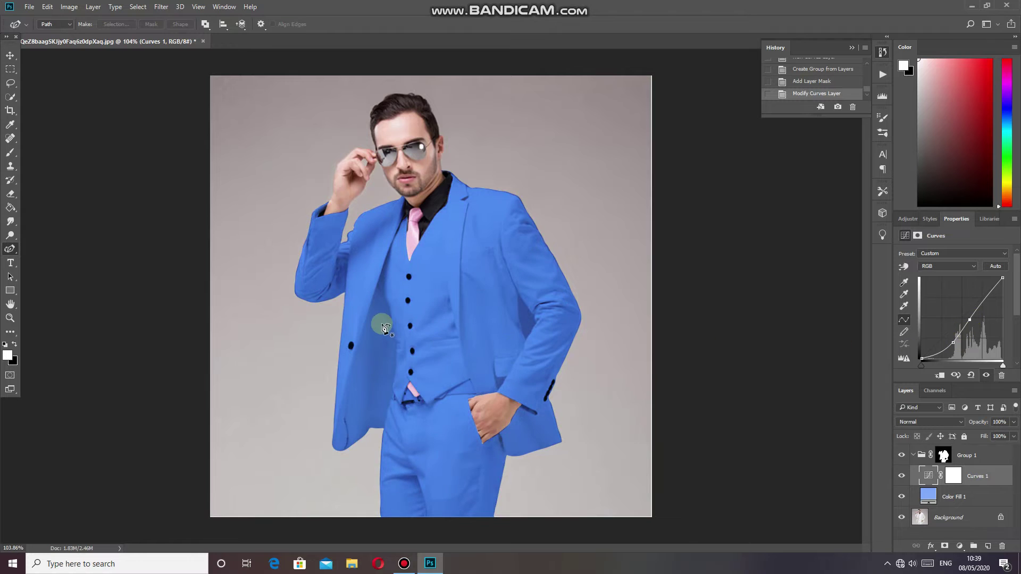
{"action": "scroll", "coordinate": [385, 327], "scroll_direction": "down", "scroll_amount": 3}
{"action": "scroll", "coordinate": [381, 320], "scroll_direction": "up", "scroll_amount": 3}
{"action": "scroll", "coordinate": [388, 240], "scroll_direction": "down", "scroll_amount": 1}
{"action": "scroll", "coordinate": [310, 261], "scroll_direction": "up", "scroll_amount": 1}
{"action": "scroll", "coordinate": [356, 244], "scroll_direction": "down", "scroll_amount": 1}
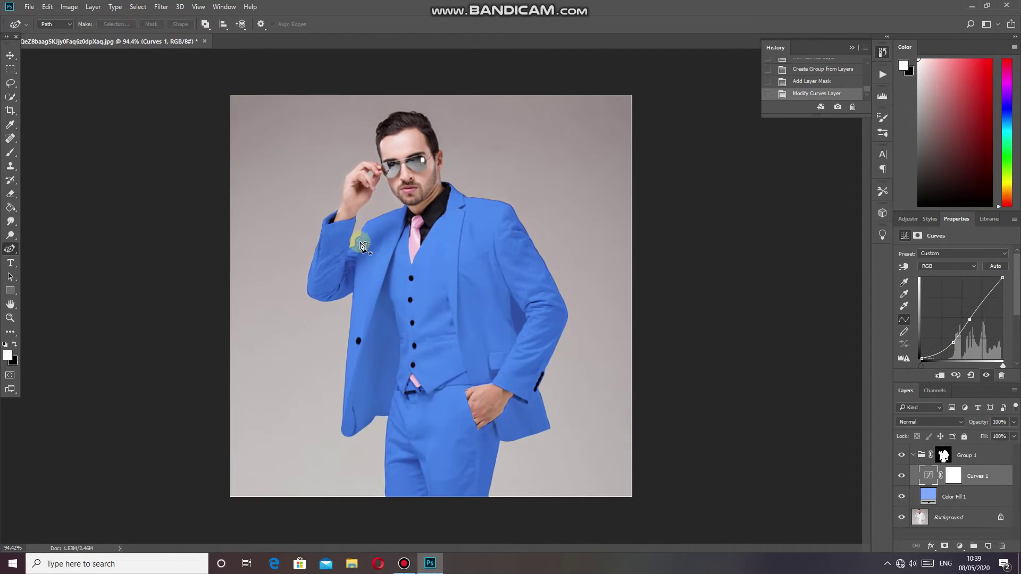
- Target Group 1's suit mask and erase stray areas with the Eraser tool
{"action": "left_click", "coordinate": [935, 532]}
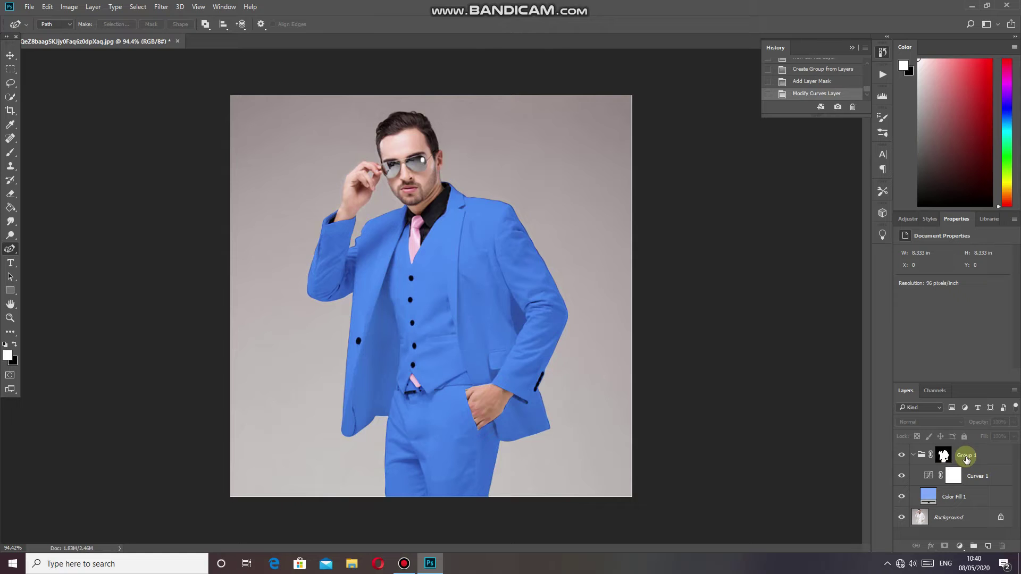
{"action": "left_click", "coordinate": [944, 456]}
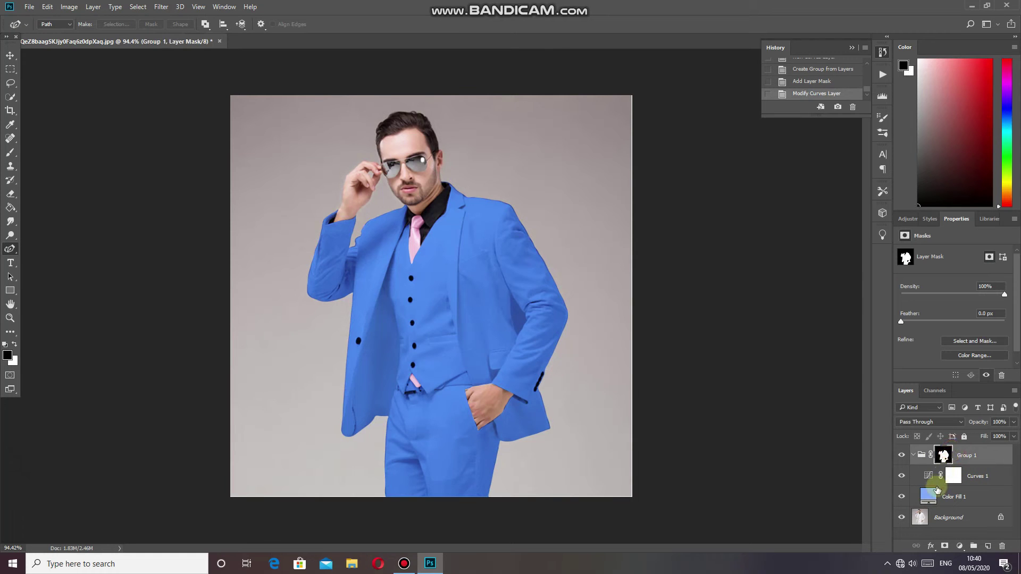
{"action": "left_click", "coordinate": [10, 194]}
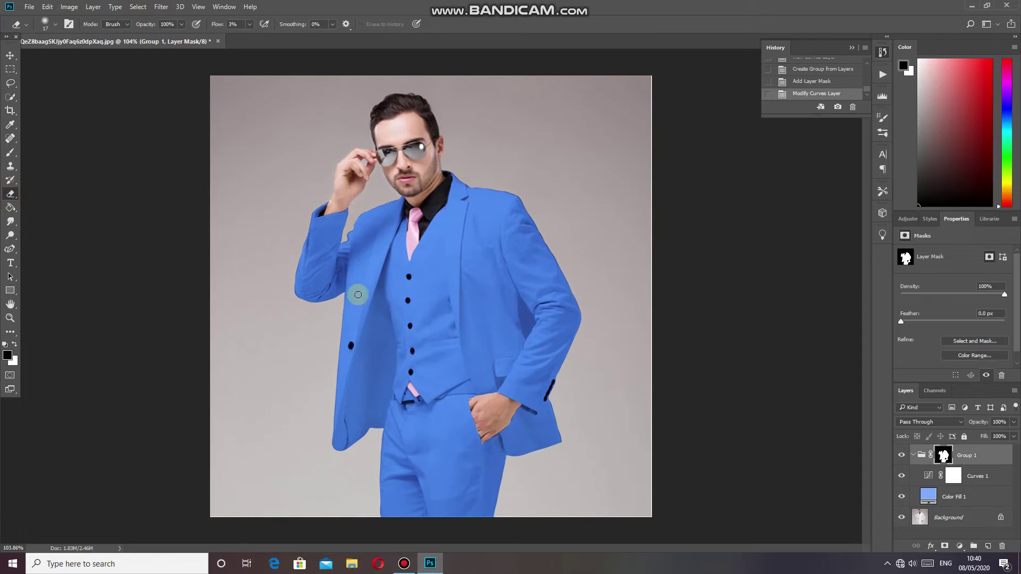
{"action": "scroll", "coordinate": [471, 277], "scroll_direction": "up", "scroll_amount": 5}
{"action": "scroll", "coordinate": [519, 347], "scroll_direction": "down", "scroll_amount": 5}
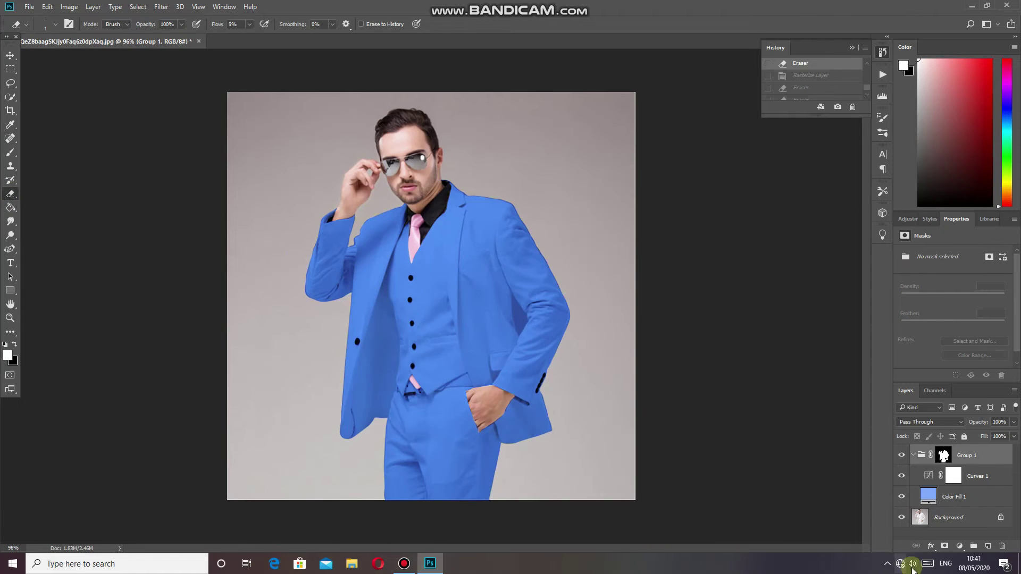
- Recolour Color Fill 1 from blue to a pinkish red in its colour picker
{"action": "double_click", "coordinate": [929, 496]}
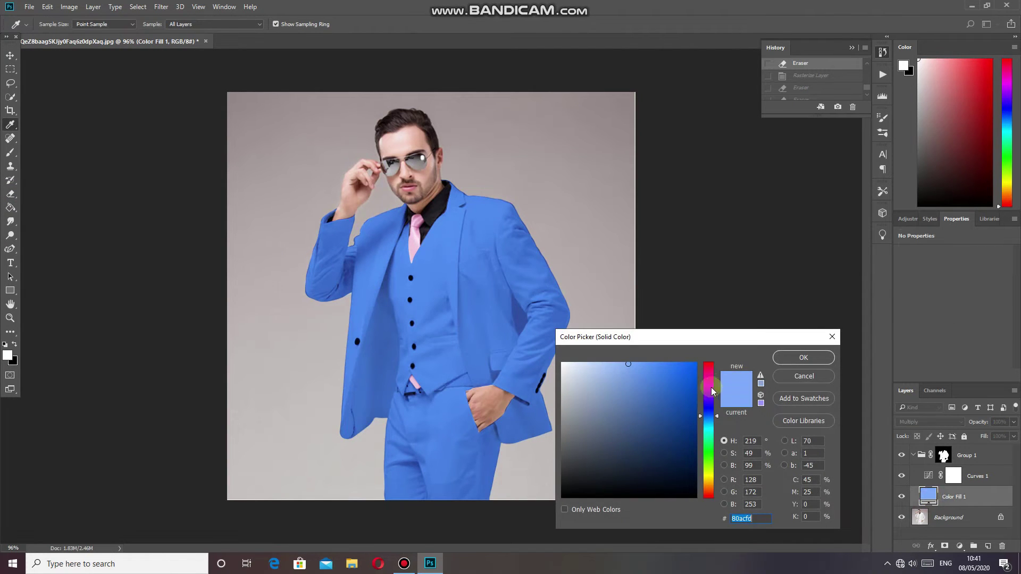
{"action": "left_click_drag", "start_coordinate": [708, 396], "coordinate": [709, 452]}
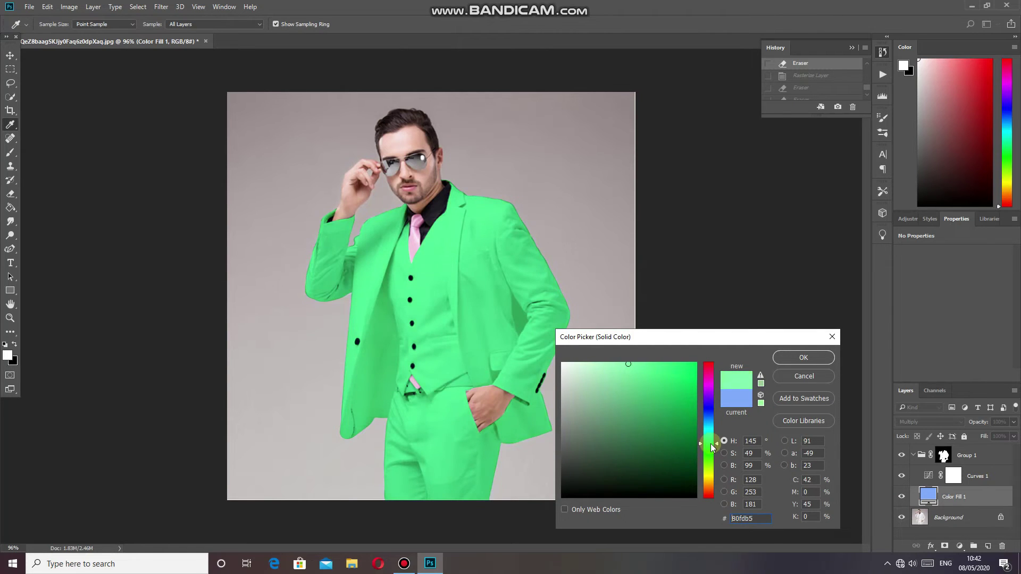
{"action": "left_click_drag", "start_coordinate": [713, 448], "coordinate": [713, 374]}
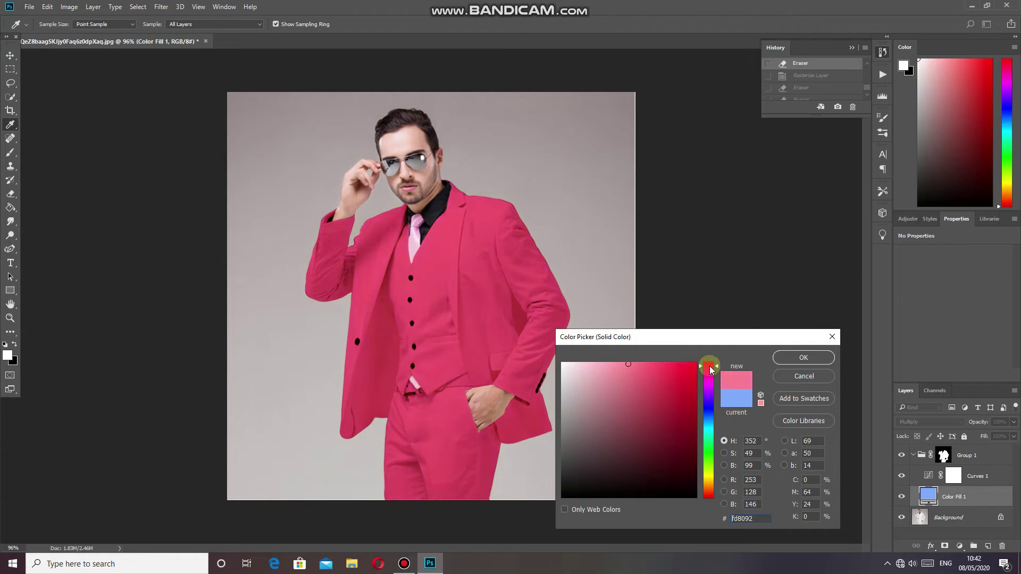
{"action": "left_click", "coordinate": [790, 358]}
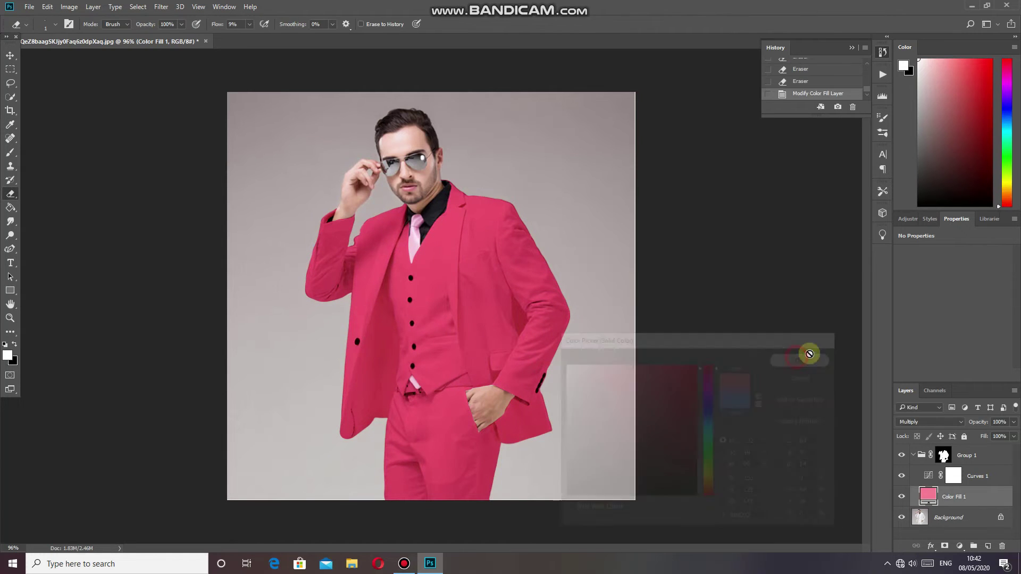
{"action": "left_click", "coordinate": [929, 475]}
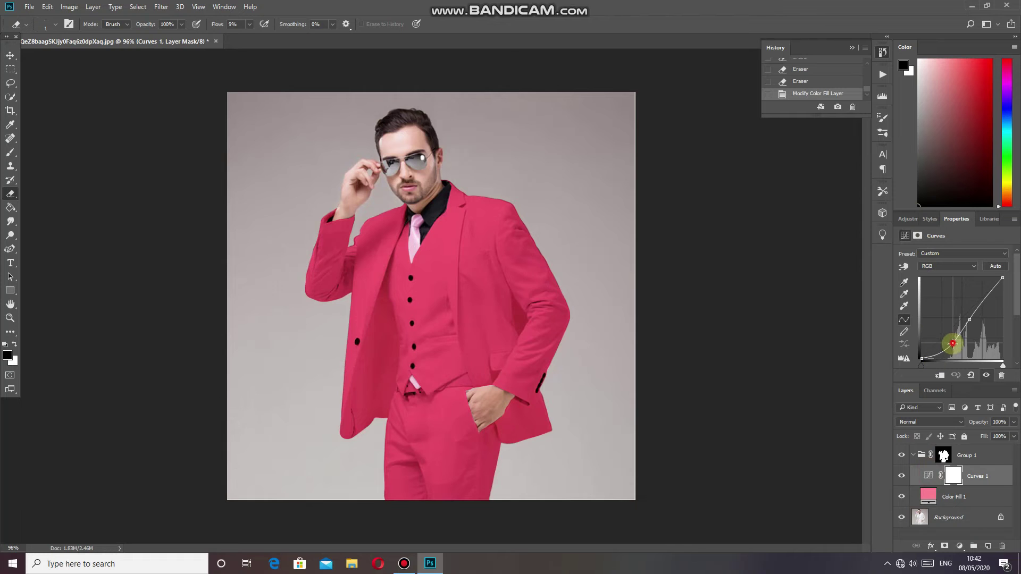
- Drag and add points on the Curves 1 RGB curve to deepen the suit's red
{"action": "left_click_drag", "start_coordinate": [952, 344], "coordinate": [951, 342]}
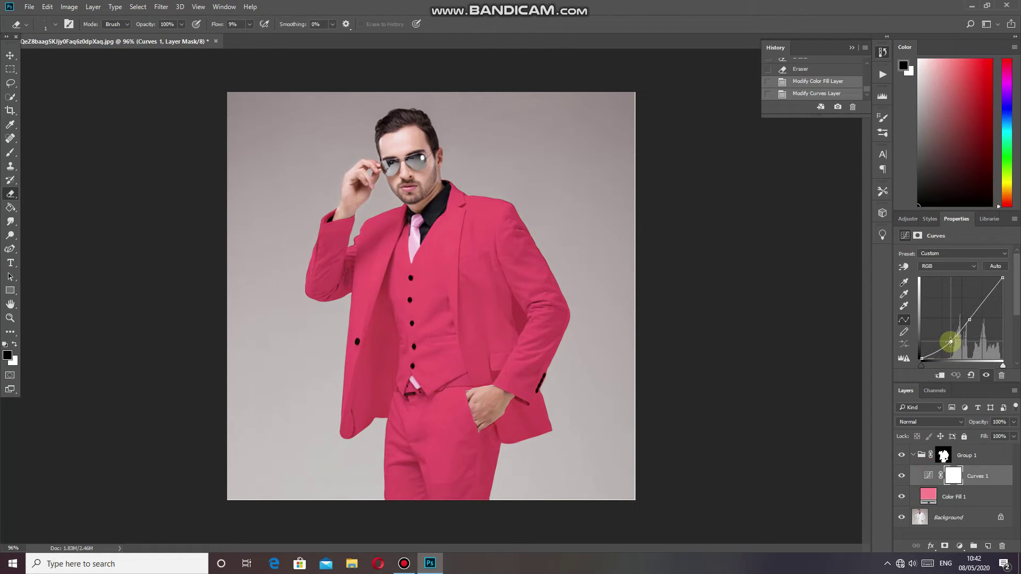
{"action": "mouse_move", "coordinate": [952, 343]}
{"action": "left_mouse_down"}
{"action": "mouse_move", "coordinate": [977, 322]}
{"action": "mouse_move", "coordinate": [971, 309]}
{"action": "mouse_move", "coordinate": [977, 333]}
{"action": "left_mouse_up"}
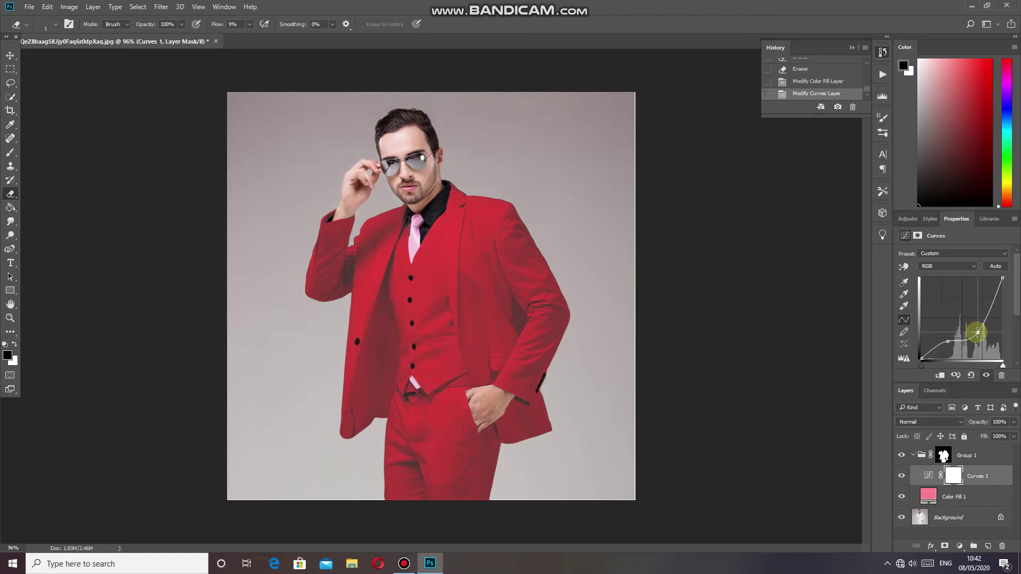
{"action": "left_click_drag", "start_coordinate": [977, 331], "coordinate": [977, 329]}
{"action": "scroll", "coordinate": [372, 274], "scroll_direction": "down", "scroll_amount": 1}
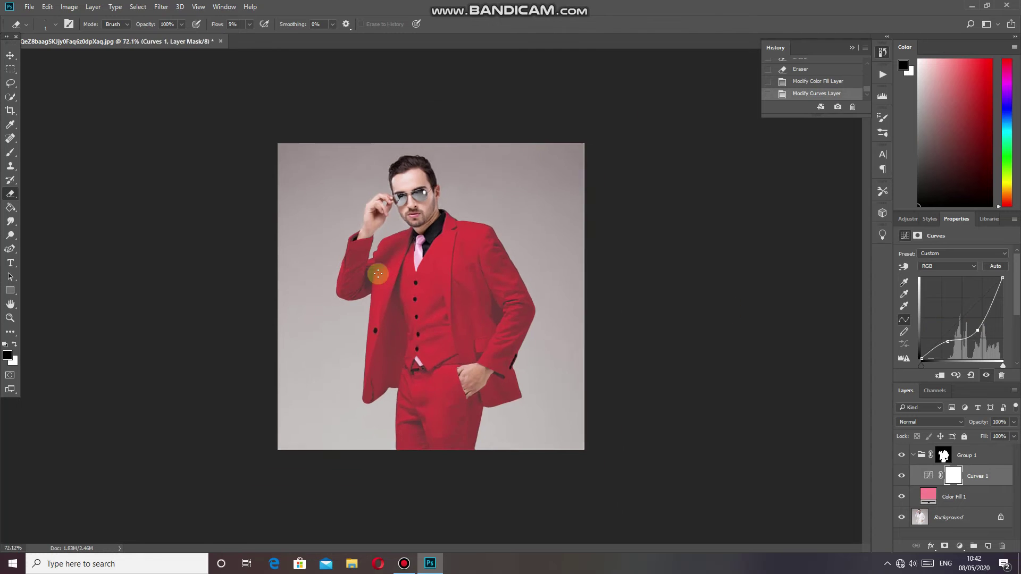
{"action": "scroll", "coordinate": [380, 274], "scroll_direction": "up", "scroll_amount": 2}
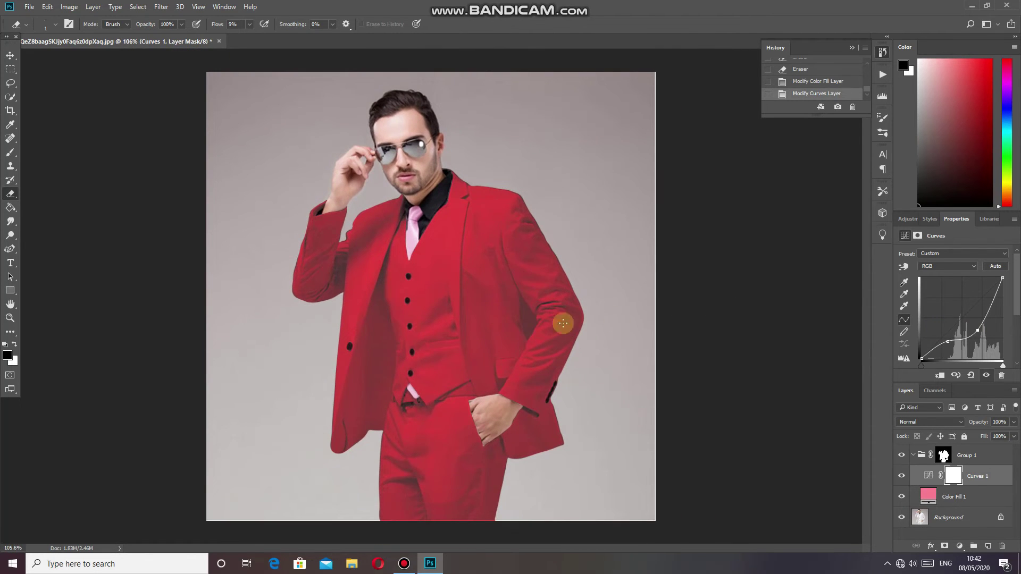
{"action": "mouse_move", "coordinate": [948, 341]}
{"action": "left_mouse_down"}
{"action": "mouse_move", "coordinate": [949, 326]}
{"action": "mouse_move", "coordinate": [952, 349]}
{"action": "mouse_move", "coordinate": [952, 341]}
{"action": "mouse_move", "coordinate": [933, 359]}
{"action": "left_mouse_up"}
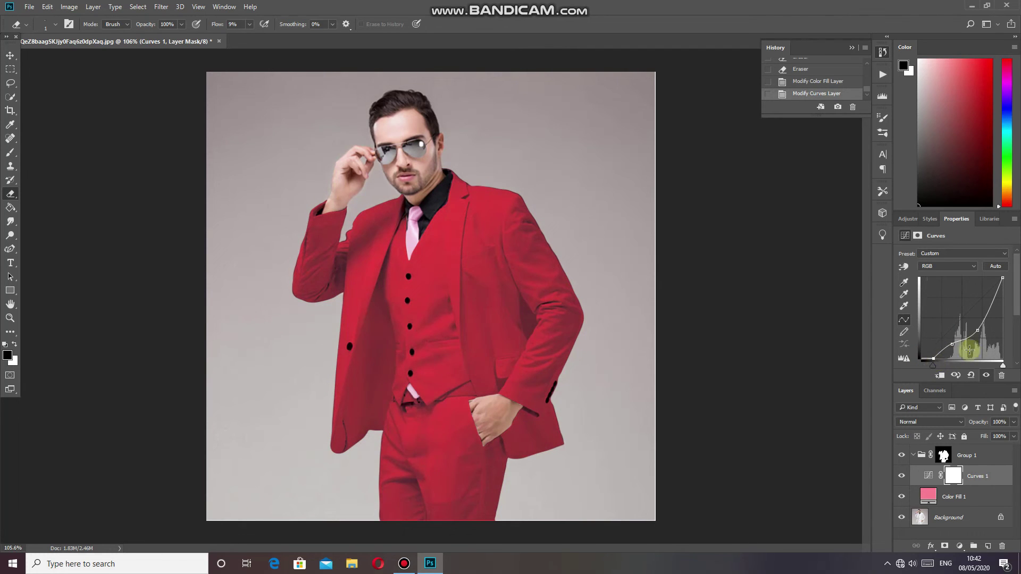
{"action": "left_click_drag", "start_coordinate": [978, 330], "coordinate": [980, 333]}
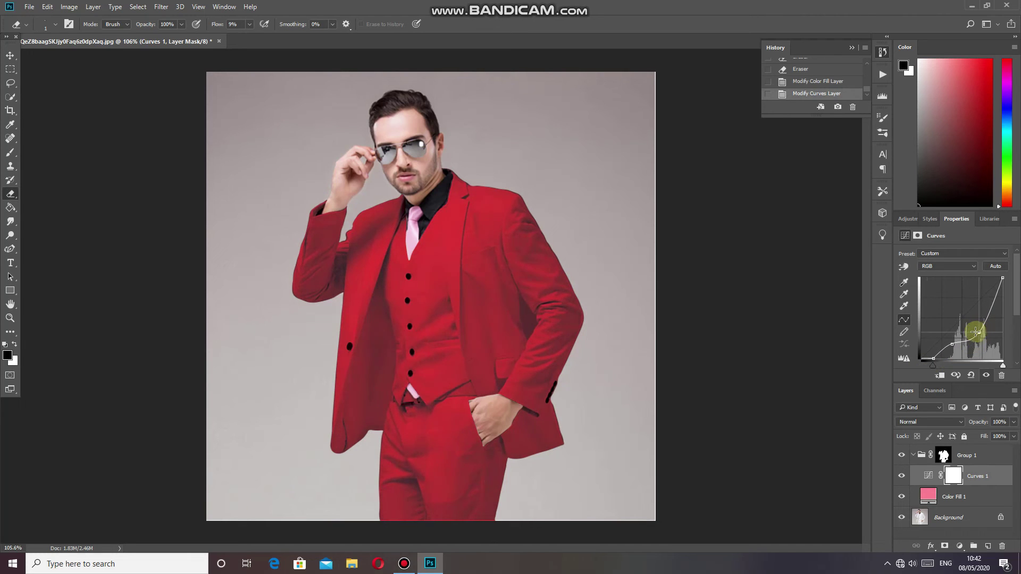
{"action": "scroll", "coordinate": [99, 384], "scroll_direction": "down", "scroll_amount": 1}
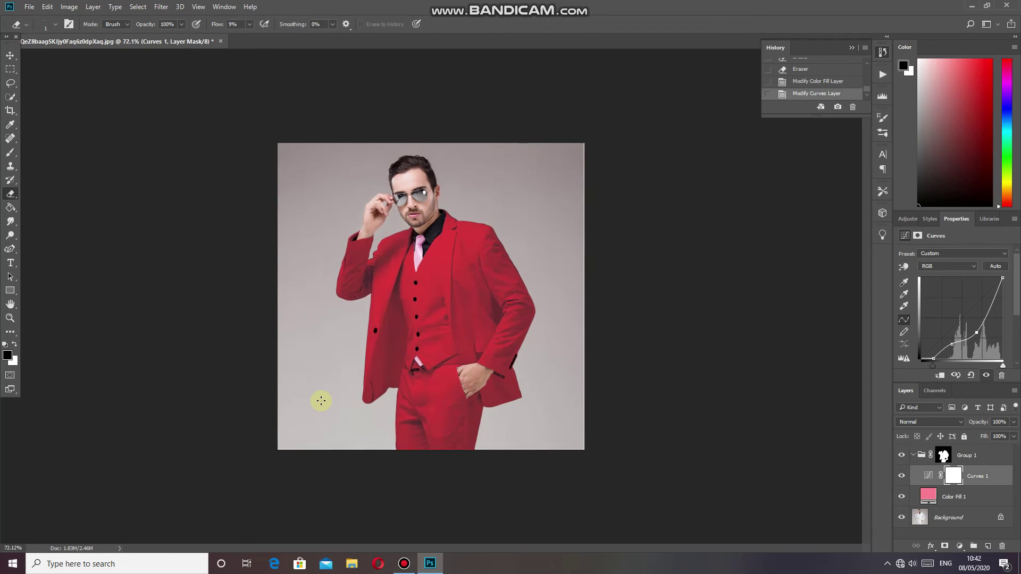
{"action": "scroll", "coordinate": [322, 402], "scroll_direction": "up", "scroll_amount": 1}
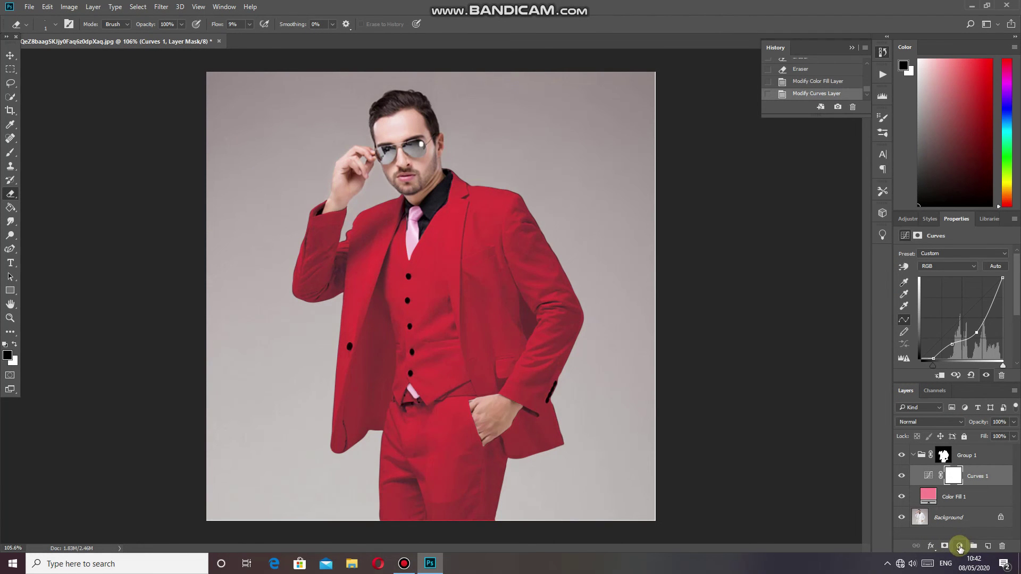
{"action": "left_click", "coordinate": [927, 498]}
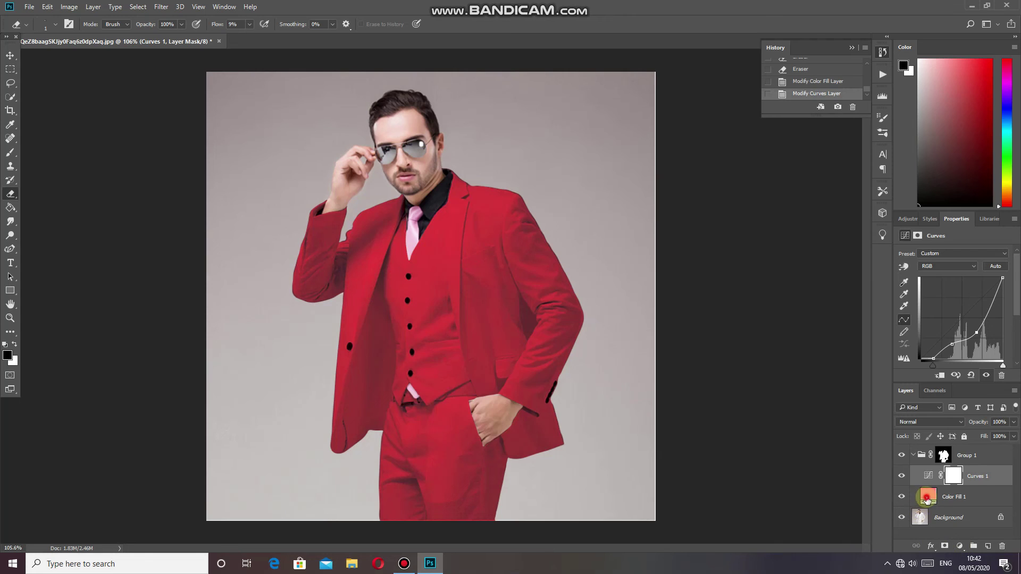
- Try blue, purple and green fills, ending on mustard yellow f6e766
{"action": "double_click", "coordinate": [927, 498]}
{"action": "left_click", "coordinate": [707, 410]}
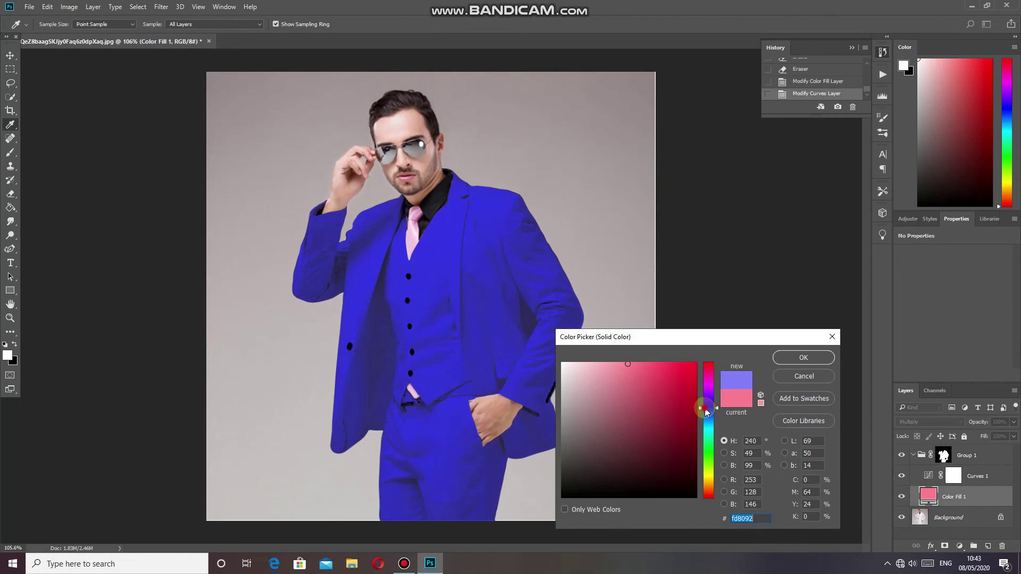
{"action": "left_click", "coordinate": [710, 396]}
{"action": "left_click_drag", "start_coordinate": [710, 397], "coordinate": [709, 448]}
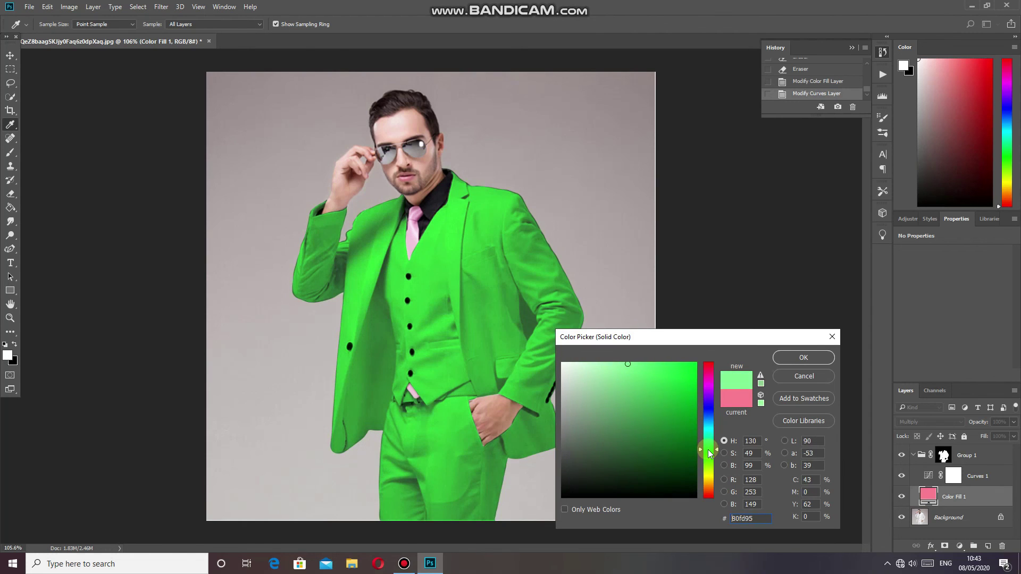
{"action": "left_click_drag", "start_coordinate": [709, 461], "coordinate": [709, 482]}
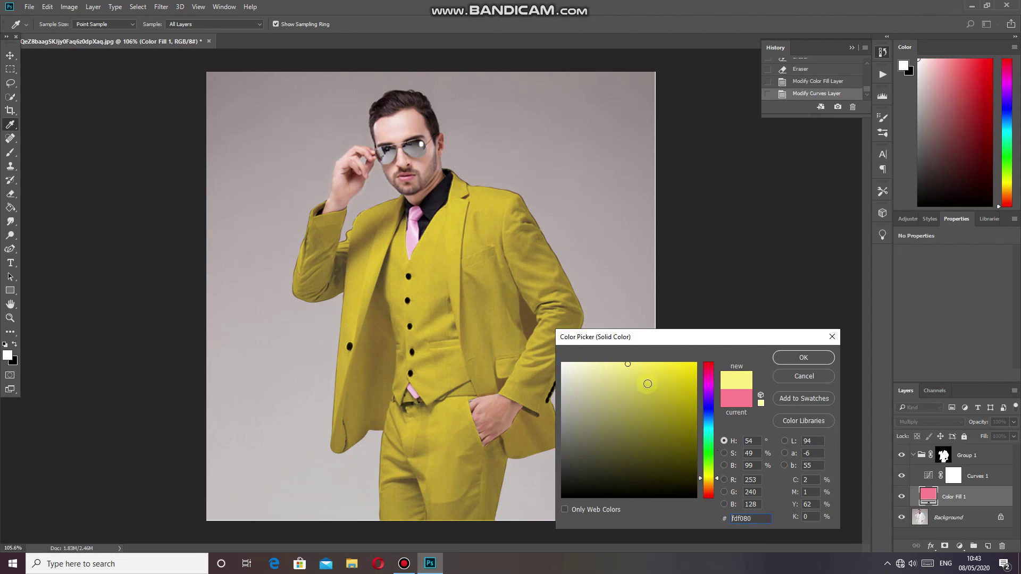
{"action": "left_click_drag", "start_coordinate": [651, 364], "coordinate": [654, 369]}
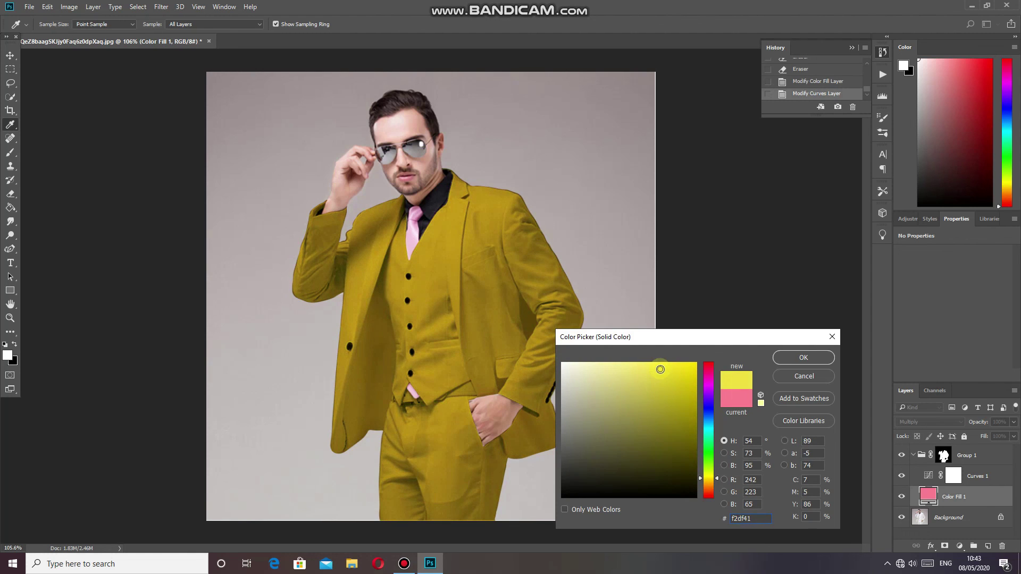
{"action": "left_click_drag", "start_coordinate": [657, 370], "coordinate": [662, 367]}
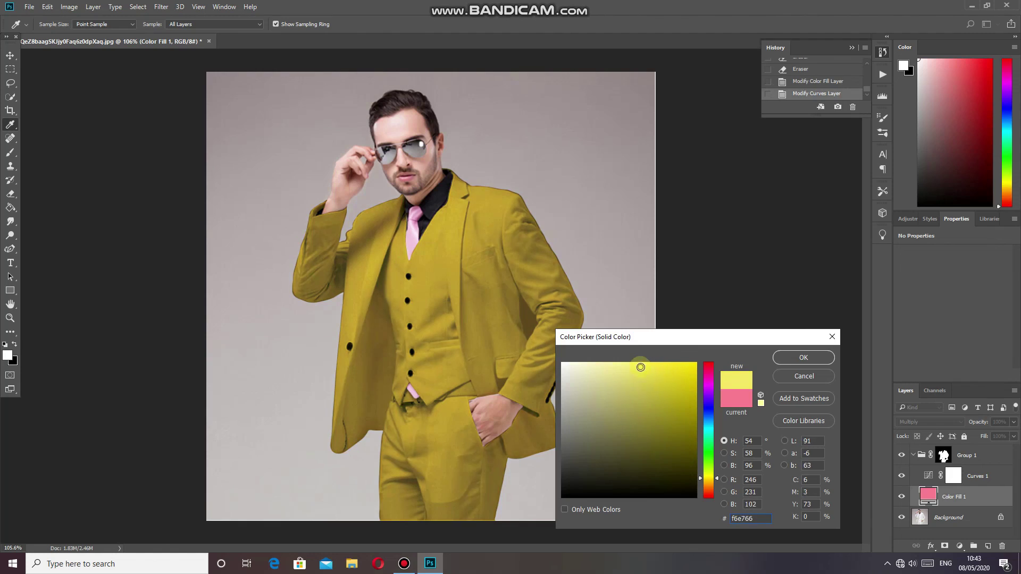